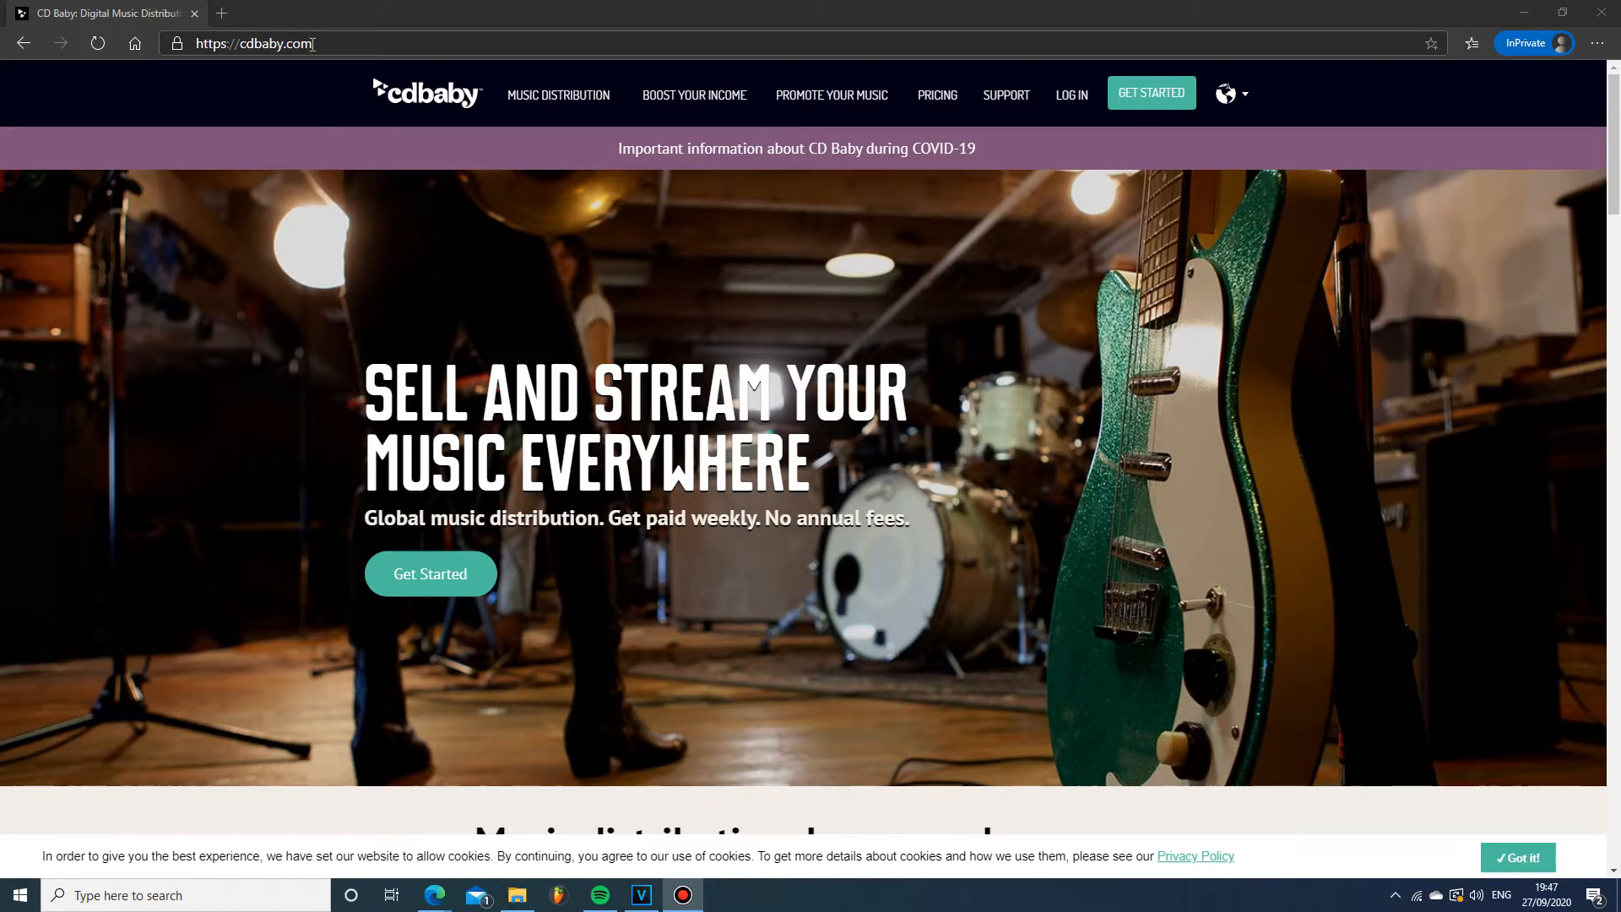
- Open the CD Baby new artist sign-up form and look through it
left_click(448, 570)
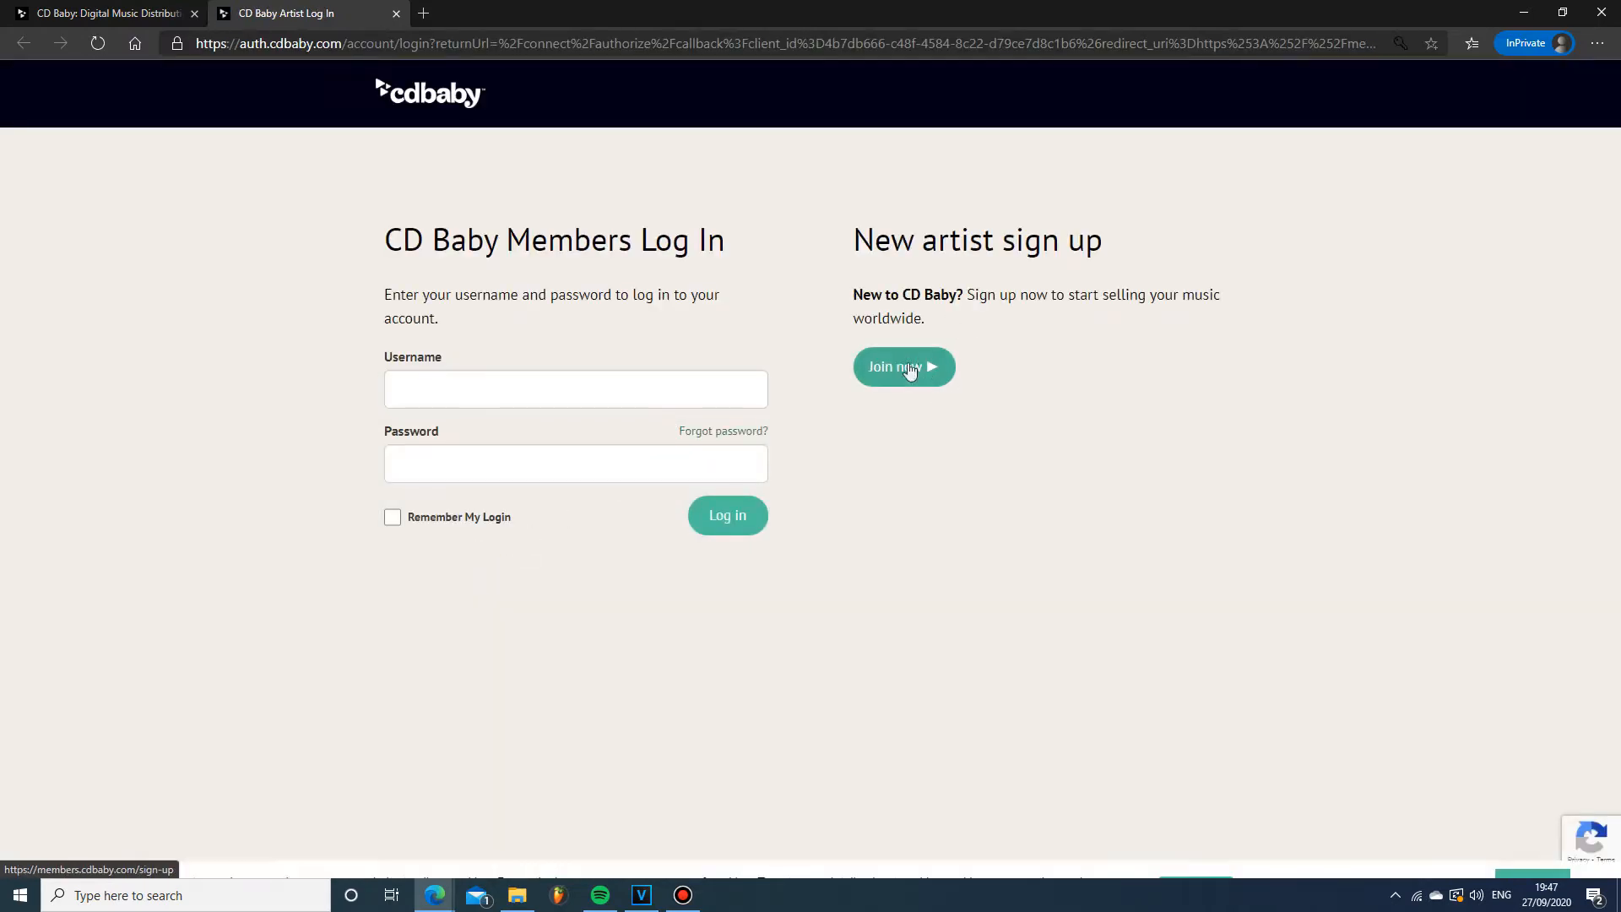
left_click(905, 371)
scroll(883, 450, "down", 3)
scroll(839, 462, "down", 6)
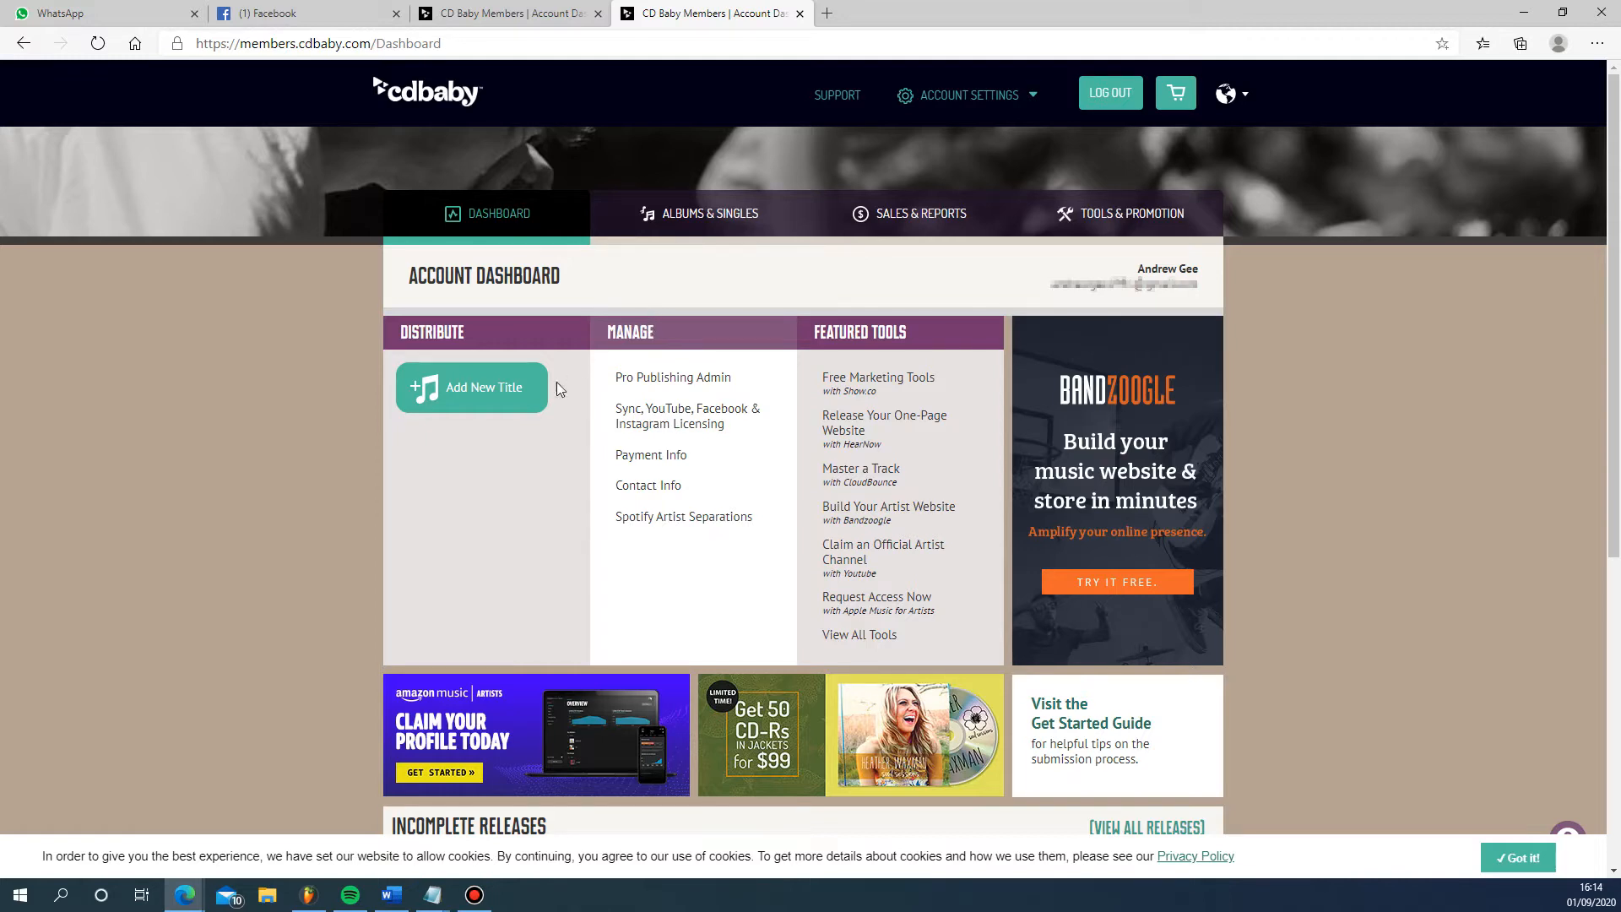
- Start a new single song release and choose the Pro Publishing distribution plan after comparing it with Standard
left_click(507, 401)
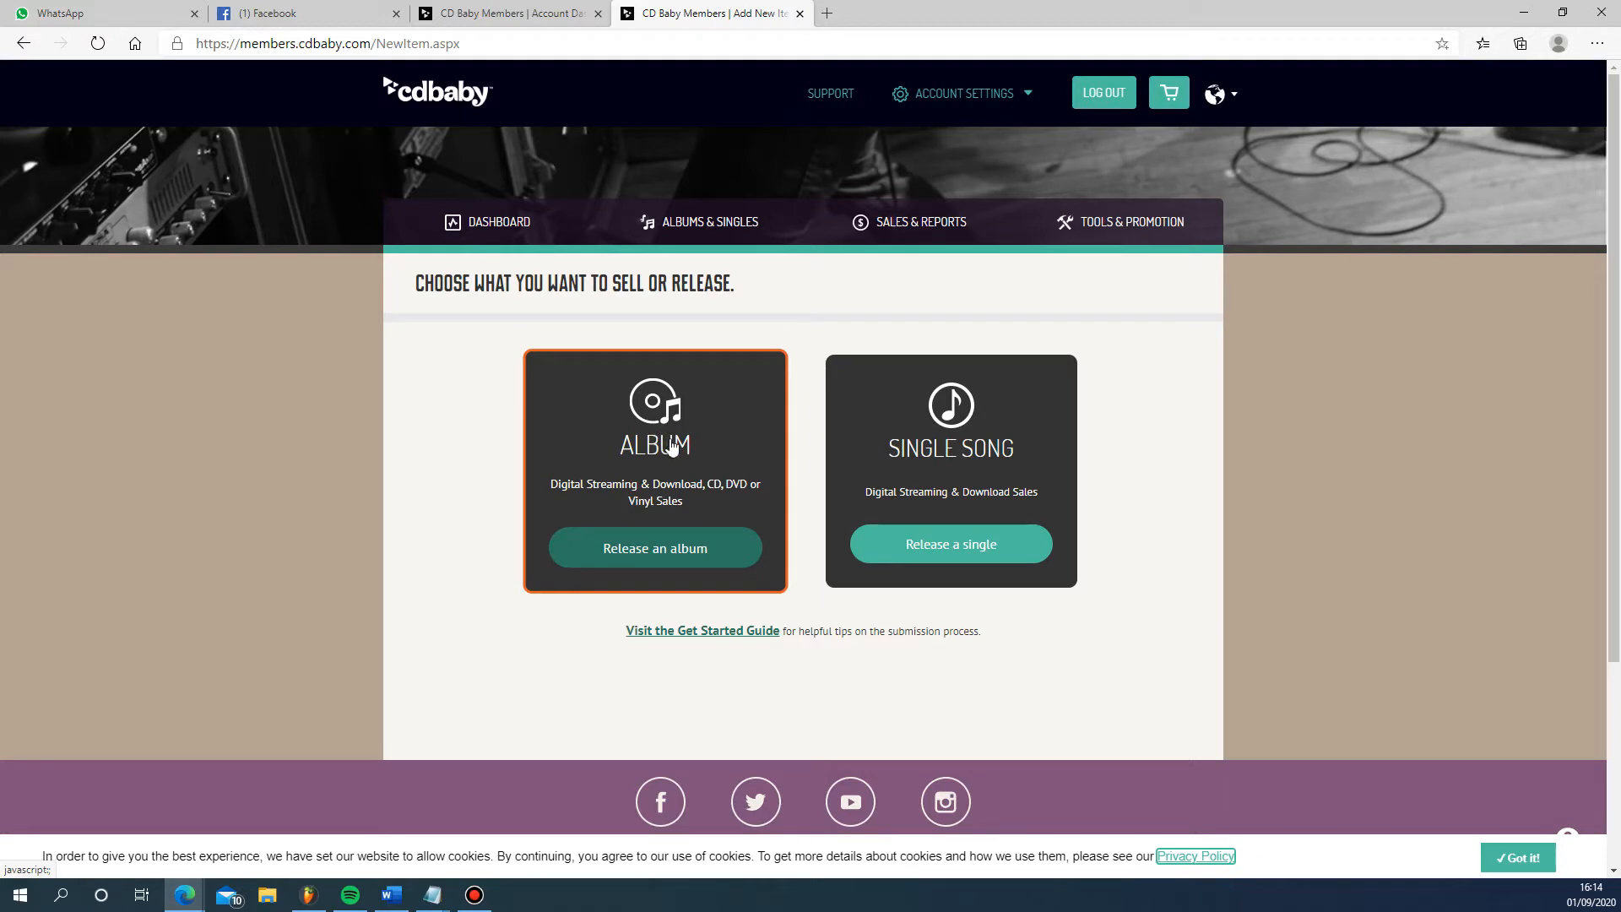
left_click(931, 549)
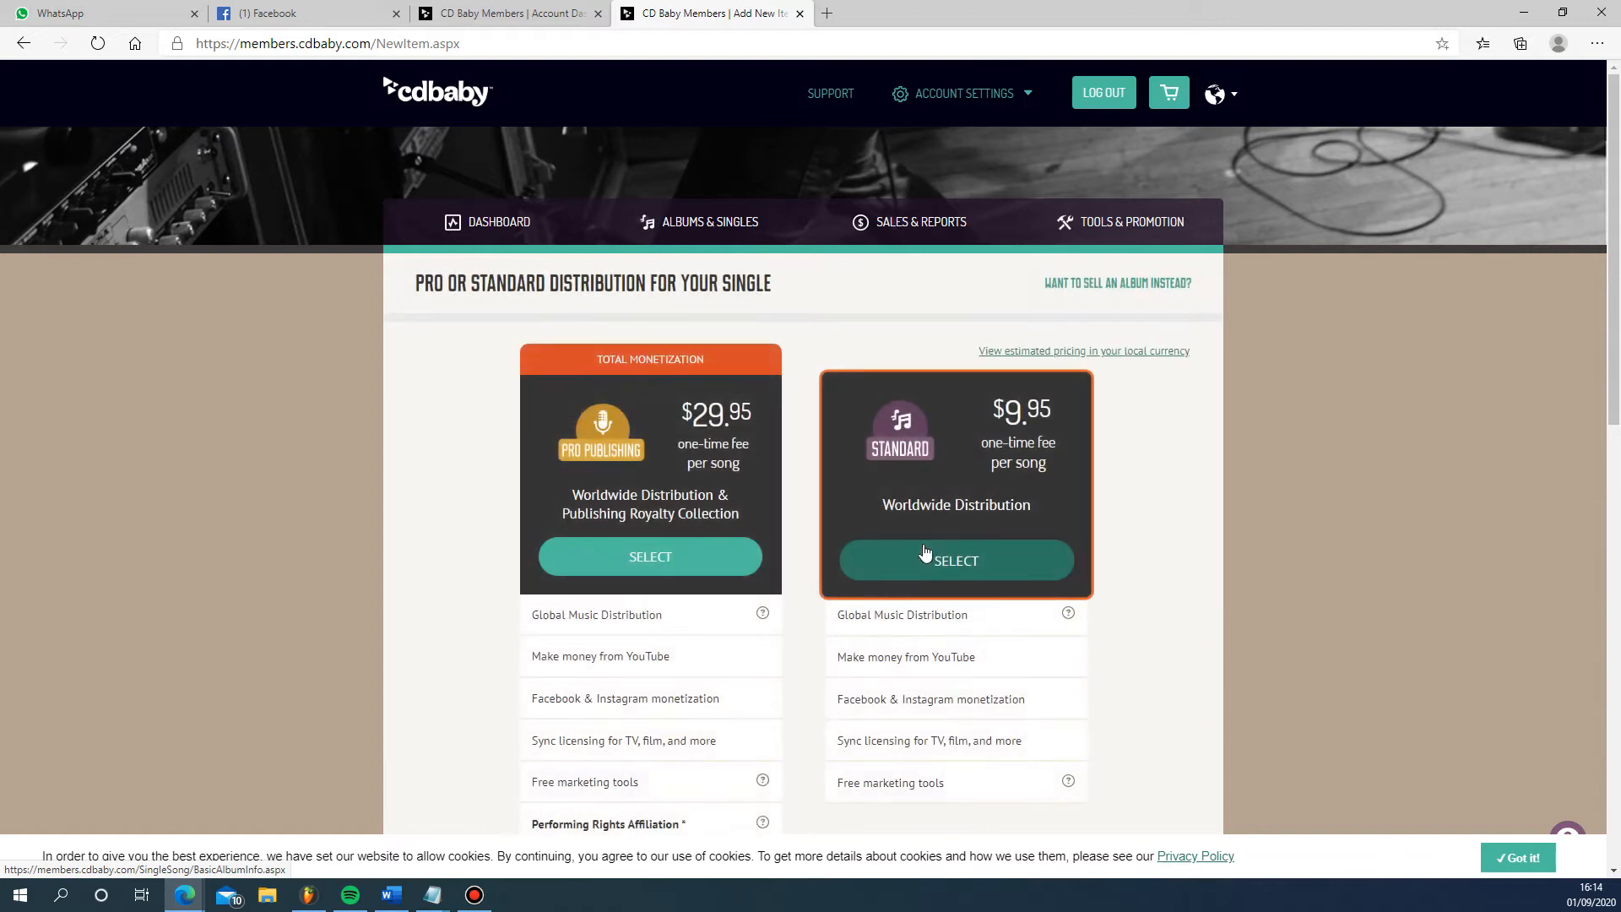
scroll(839, 652, "down", 1)
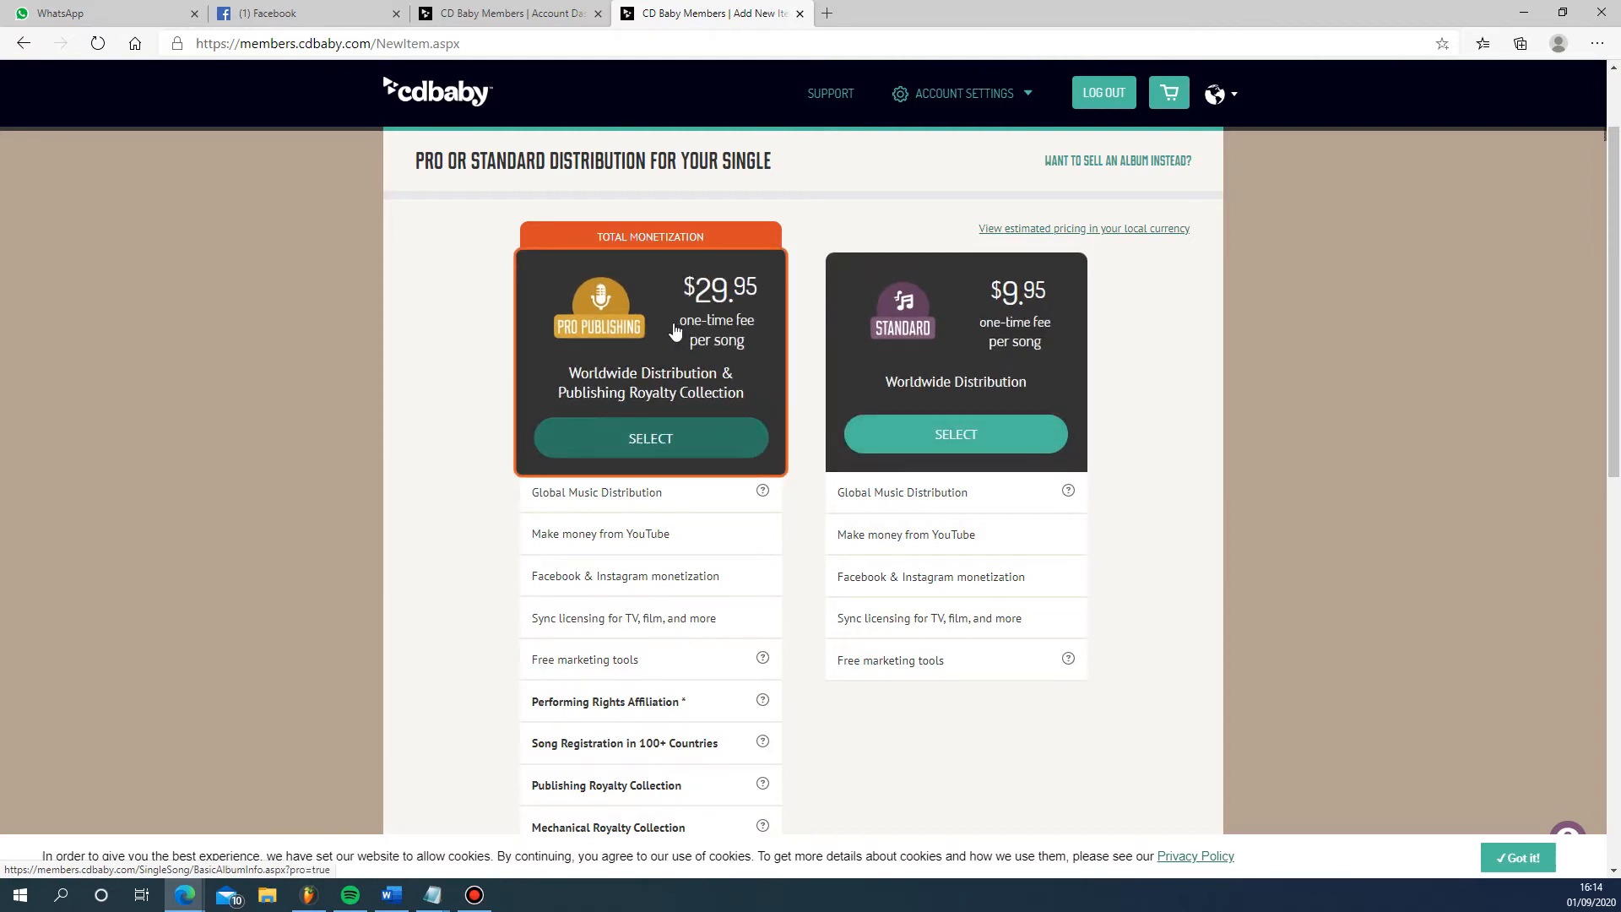
scroll(675, 334, "down", 1)
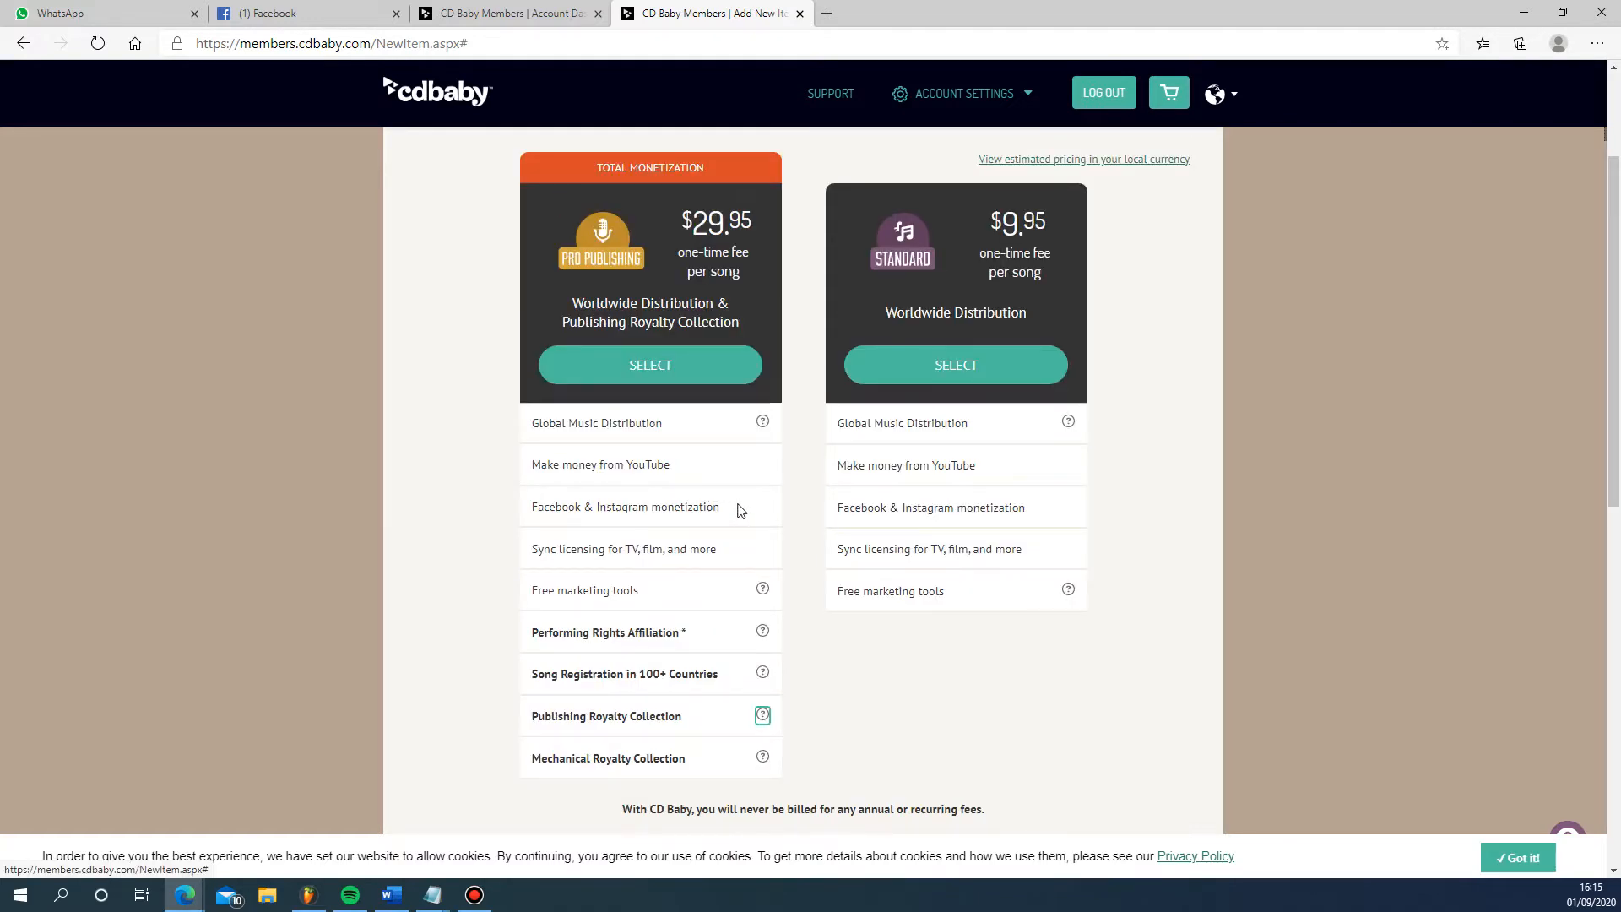
scroll(733, 508, "up", 1)
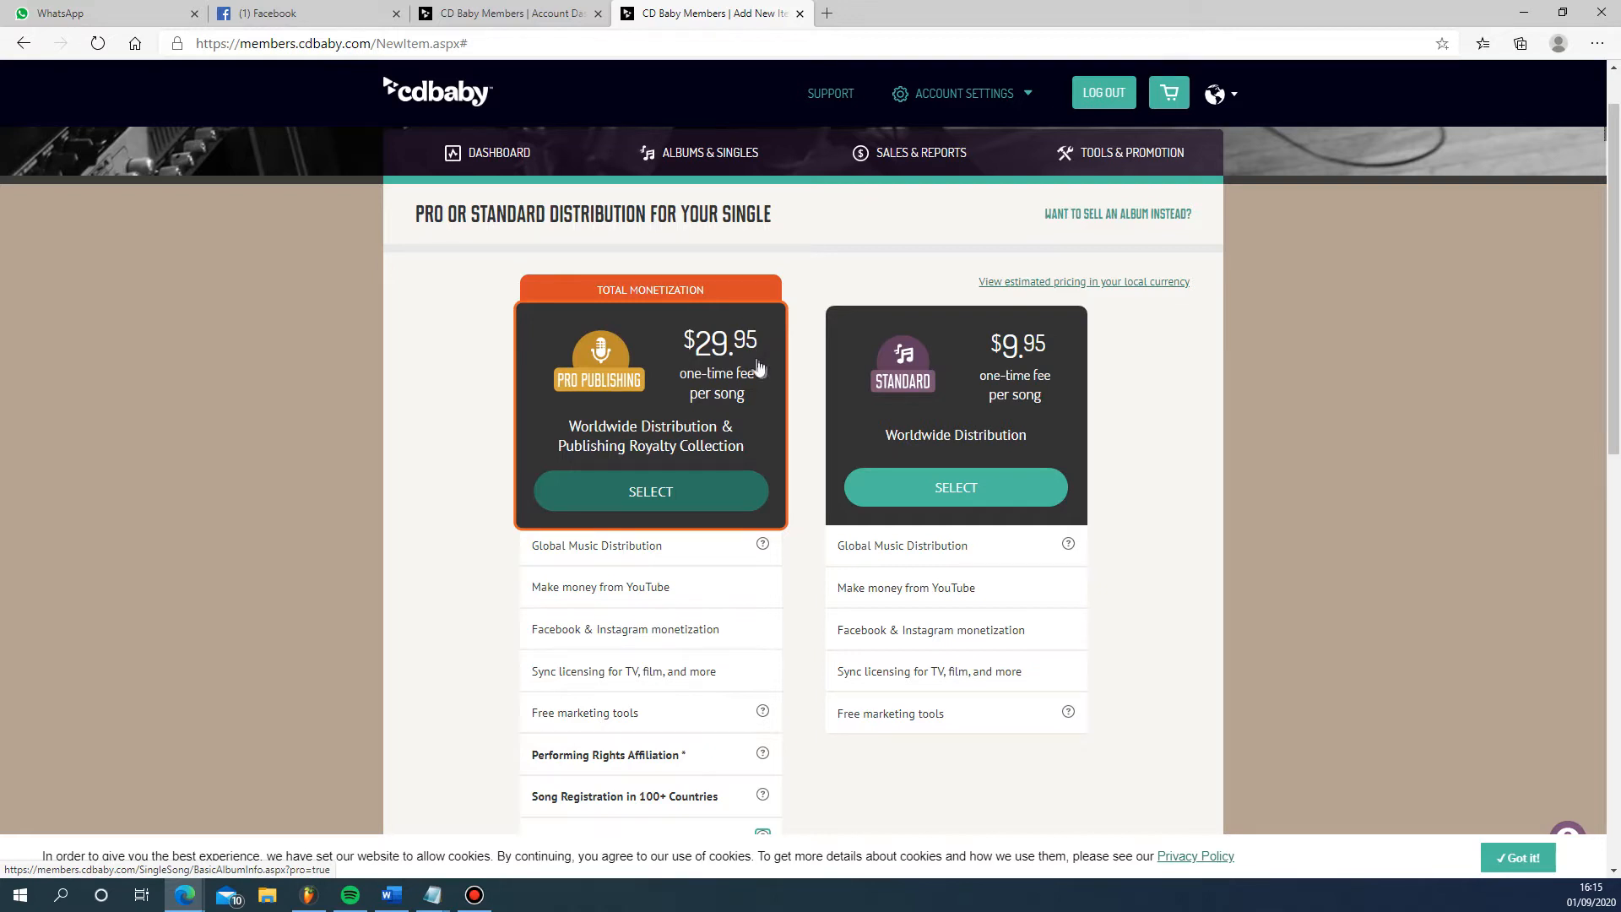
left_click(689, 504)
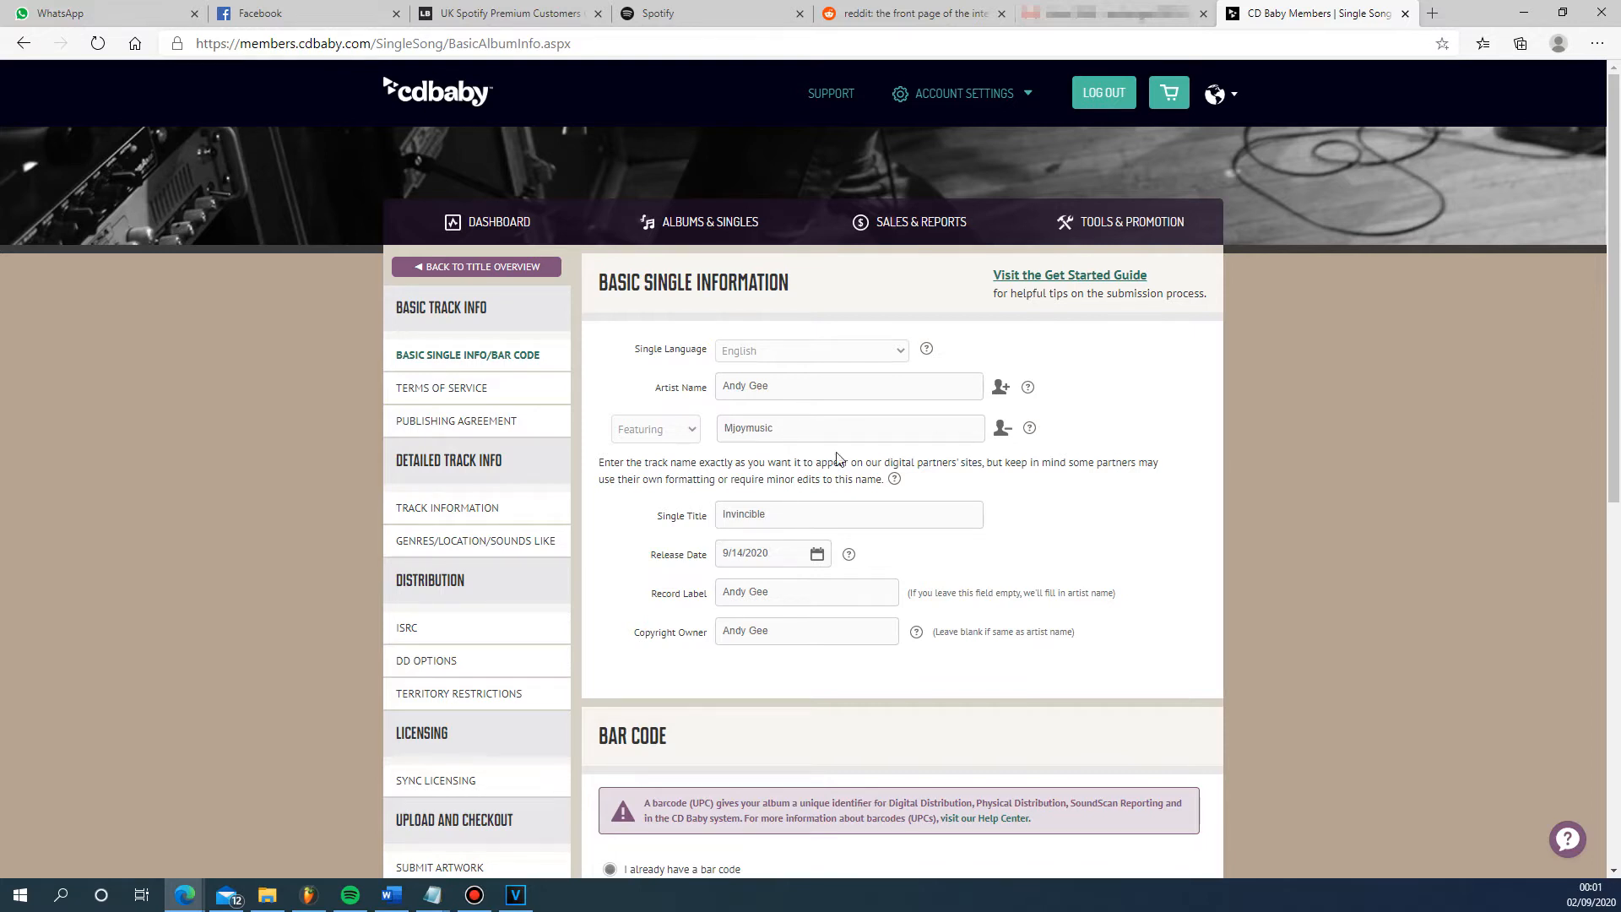
- Switch to Spotify and copy the Spotify URI of the artist profile
left_click(350, 894)
right_click(961, 220)
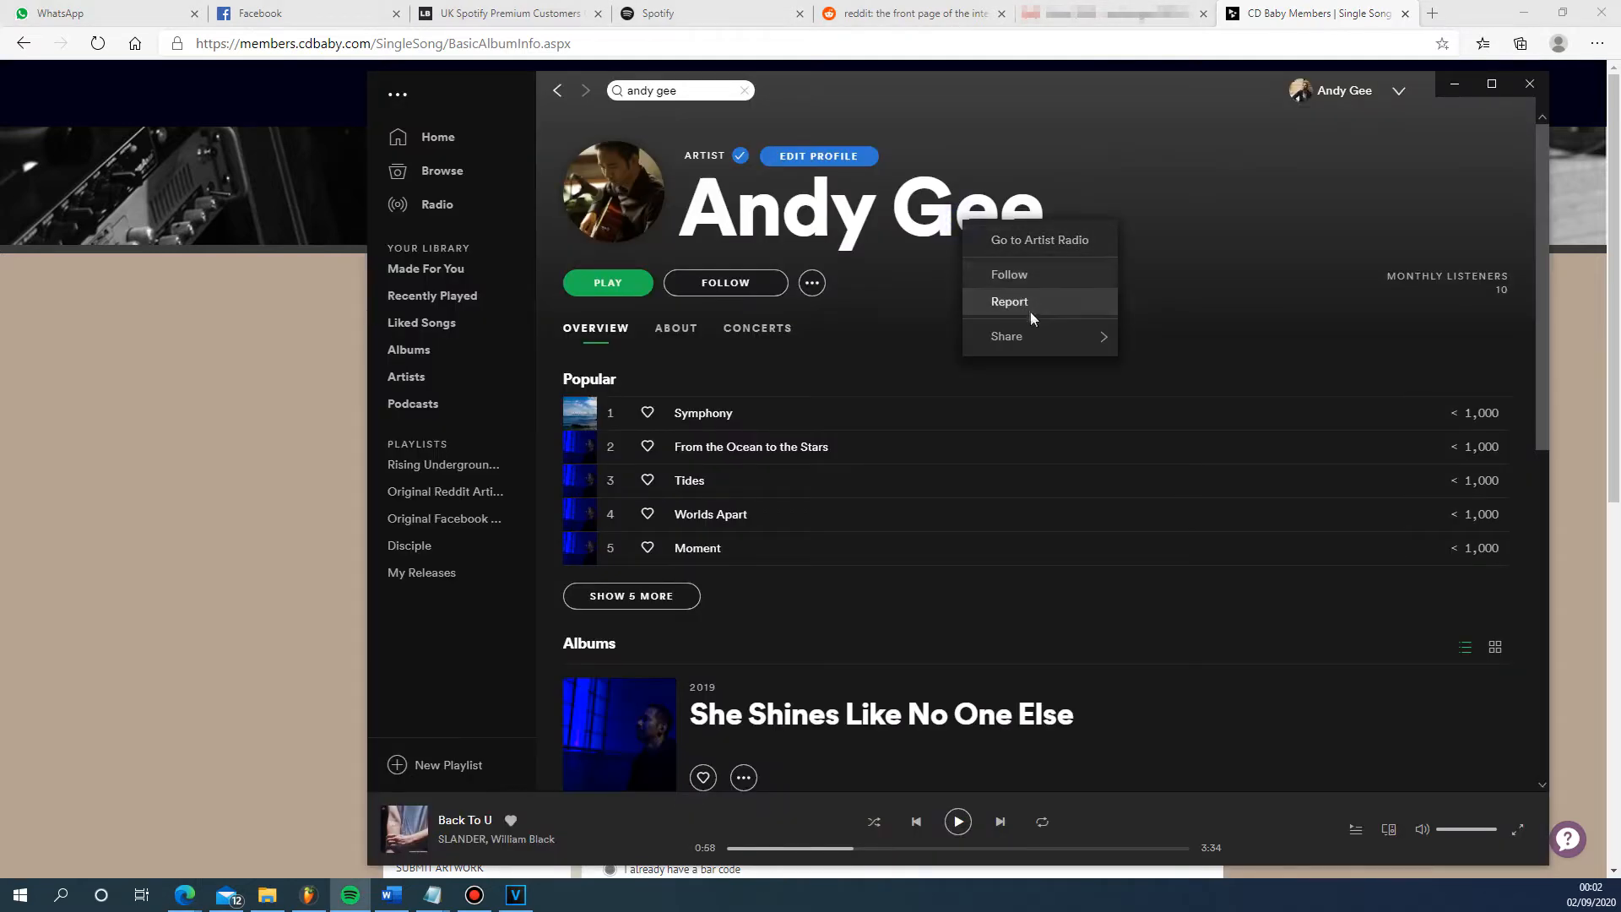
mouse_move(1051, 336)
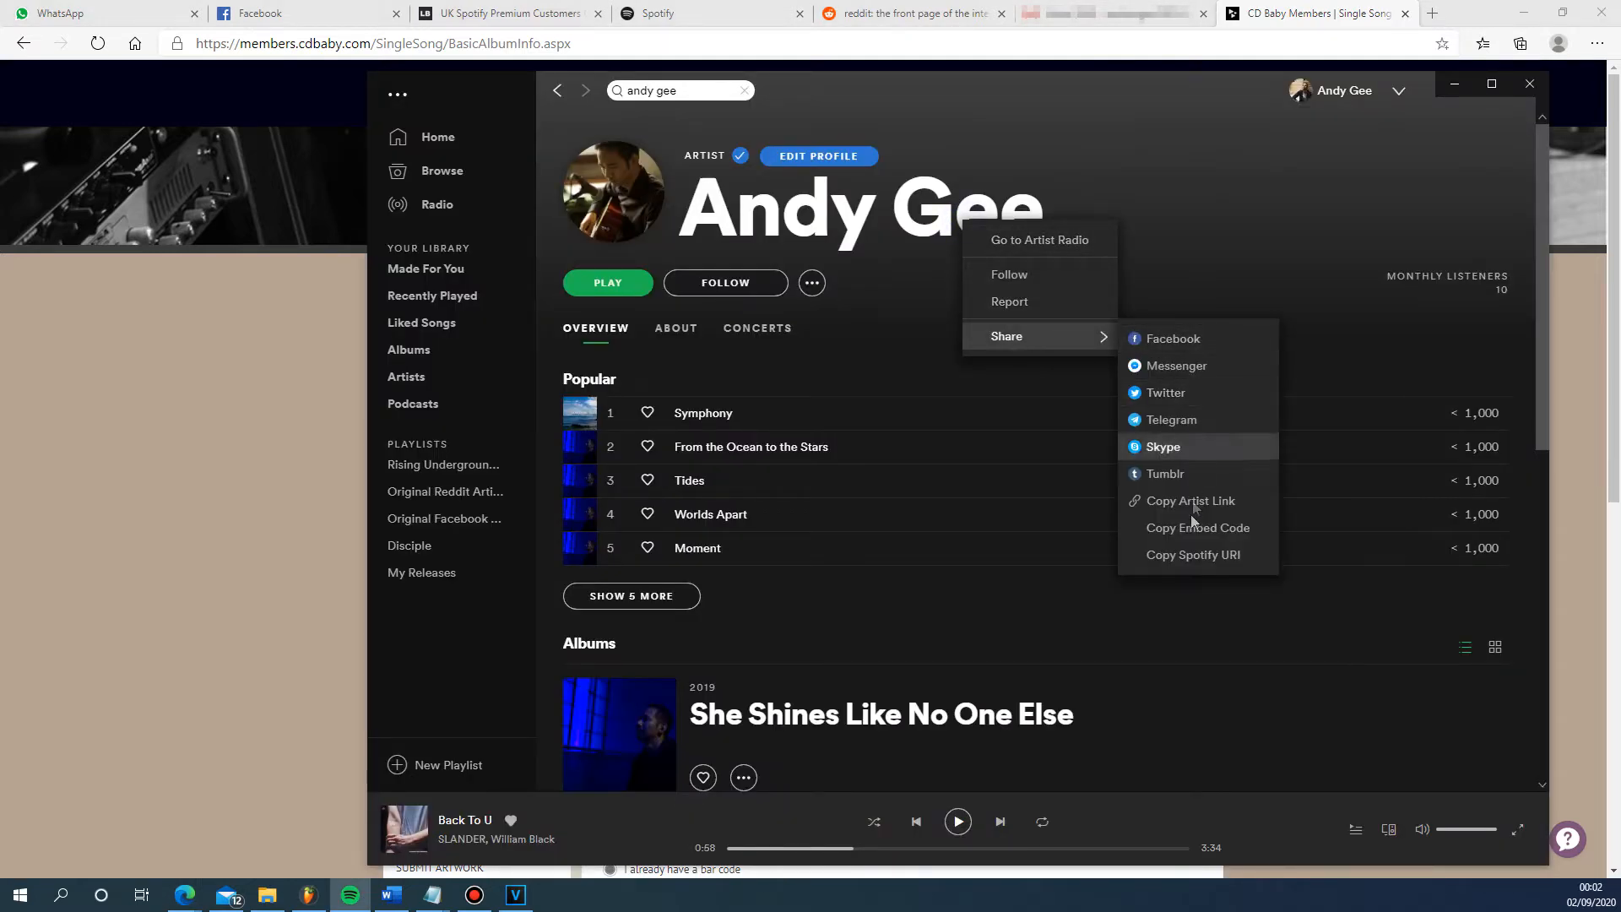
left_click(1189, 556)
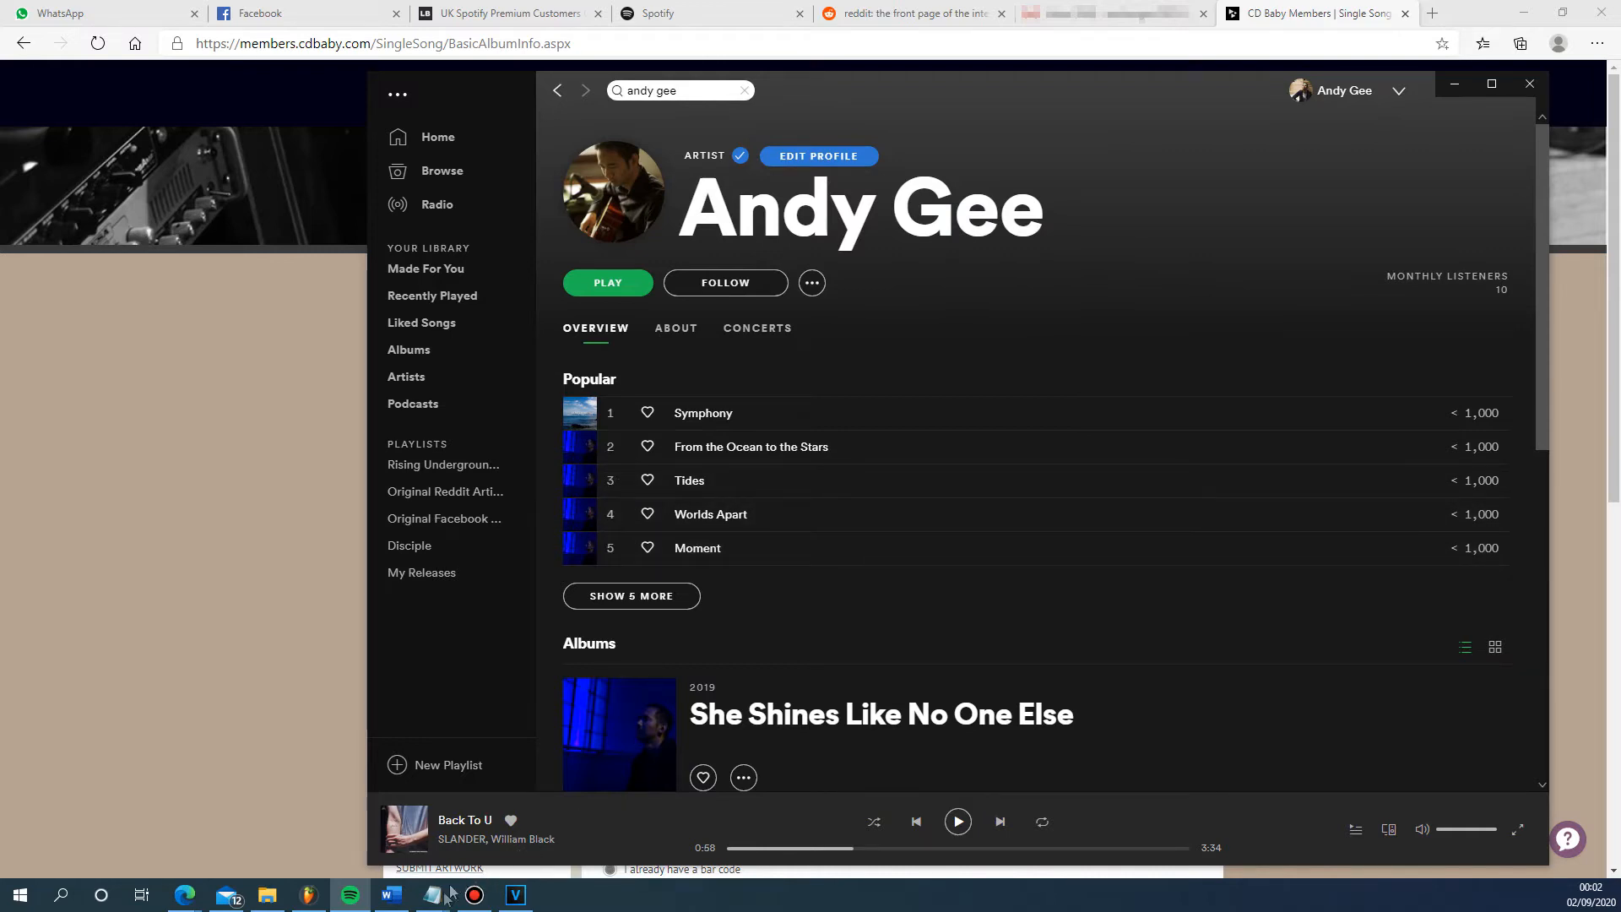
- Paste the artist's Spotify URI into the untitled Notepad document and return to the CD Baby single form
mouse_move(432, 893)
left_click(553, 832)
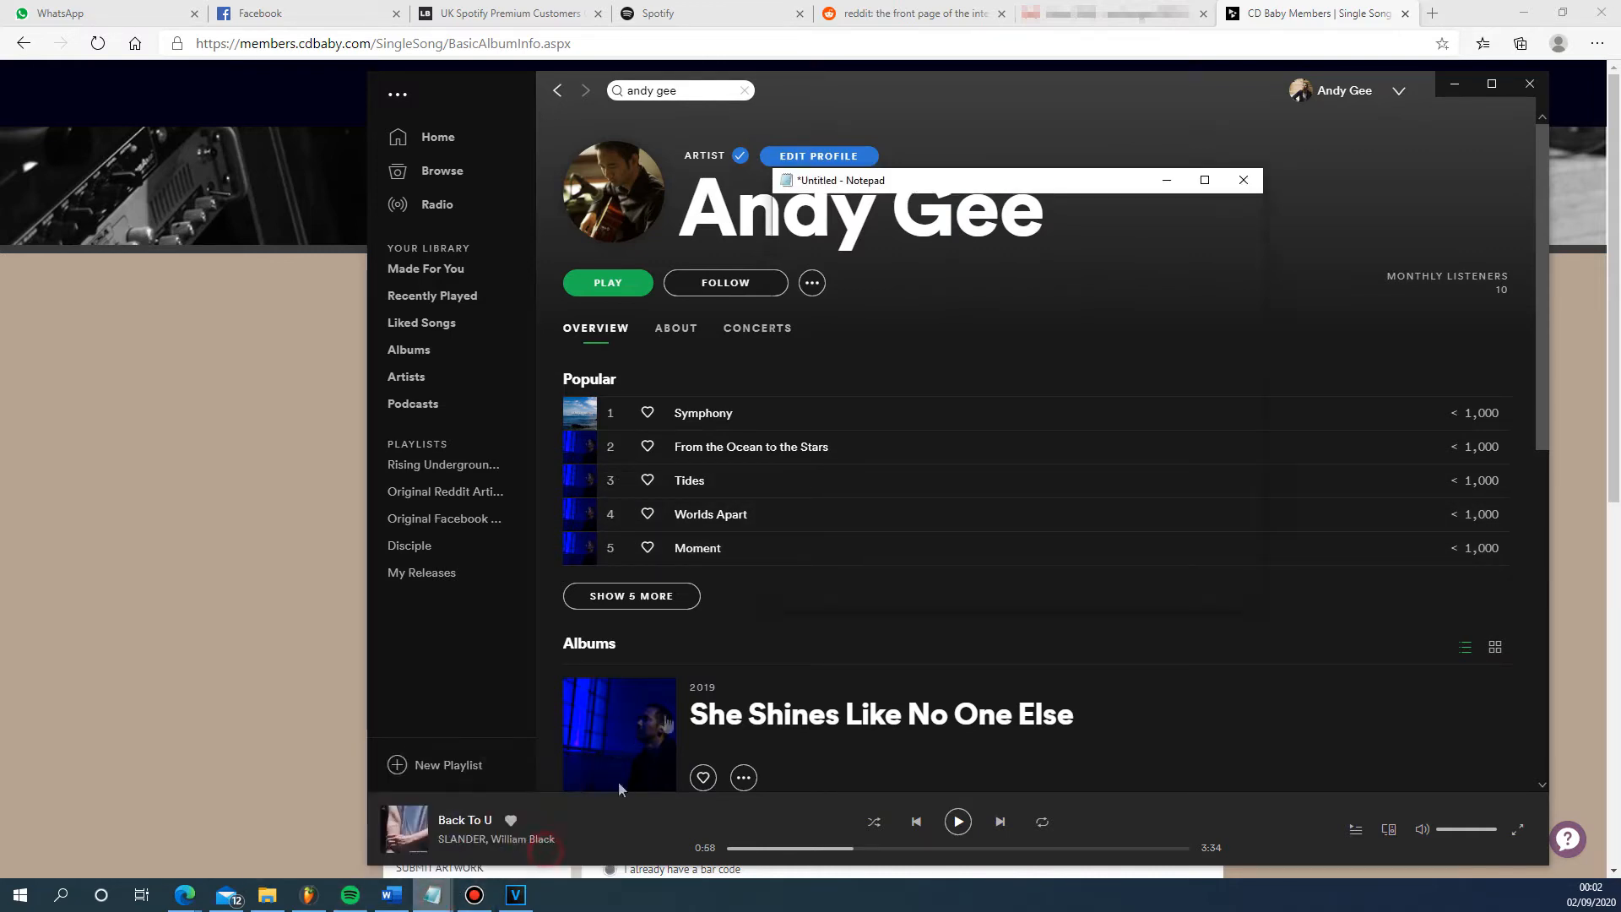
left_click(1098, 356)
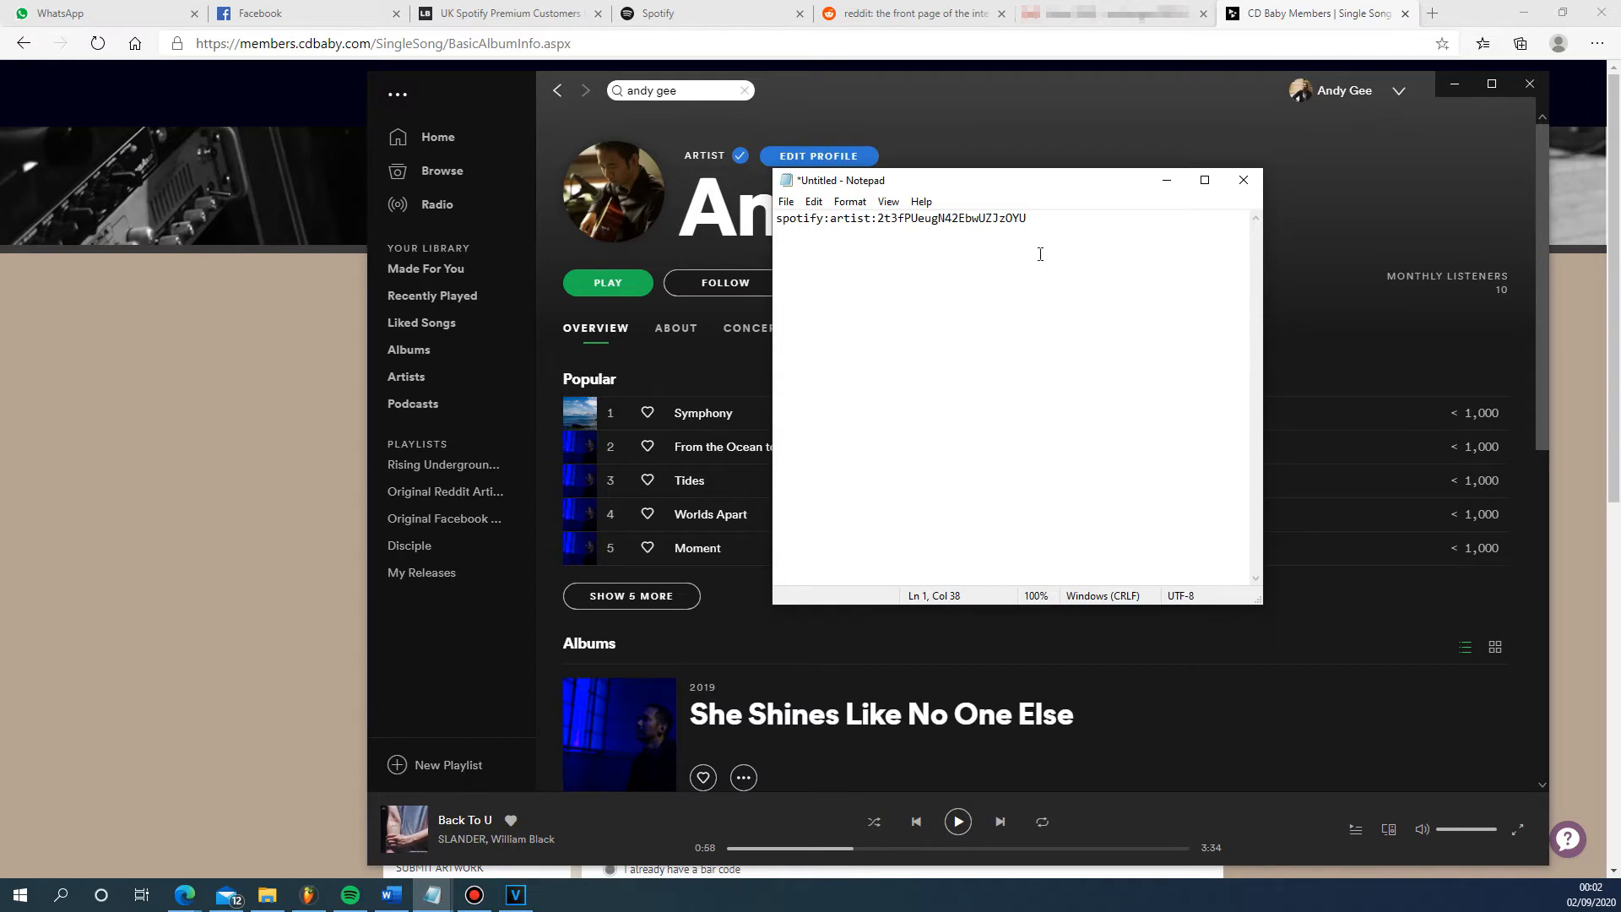
left_click(209, 514)
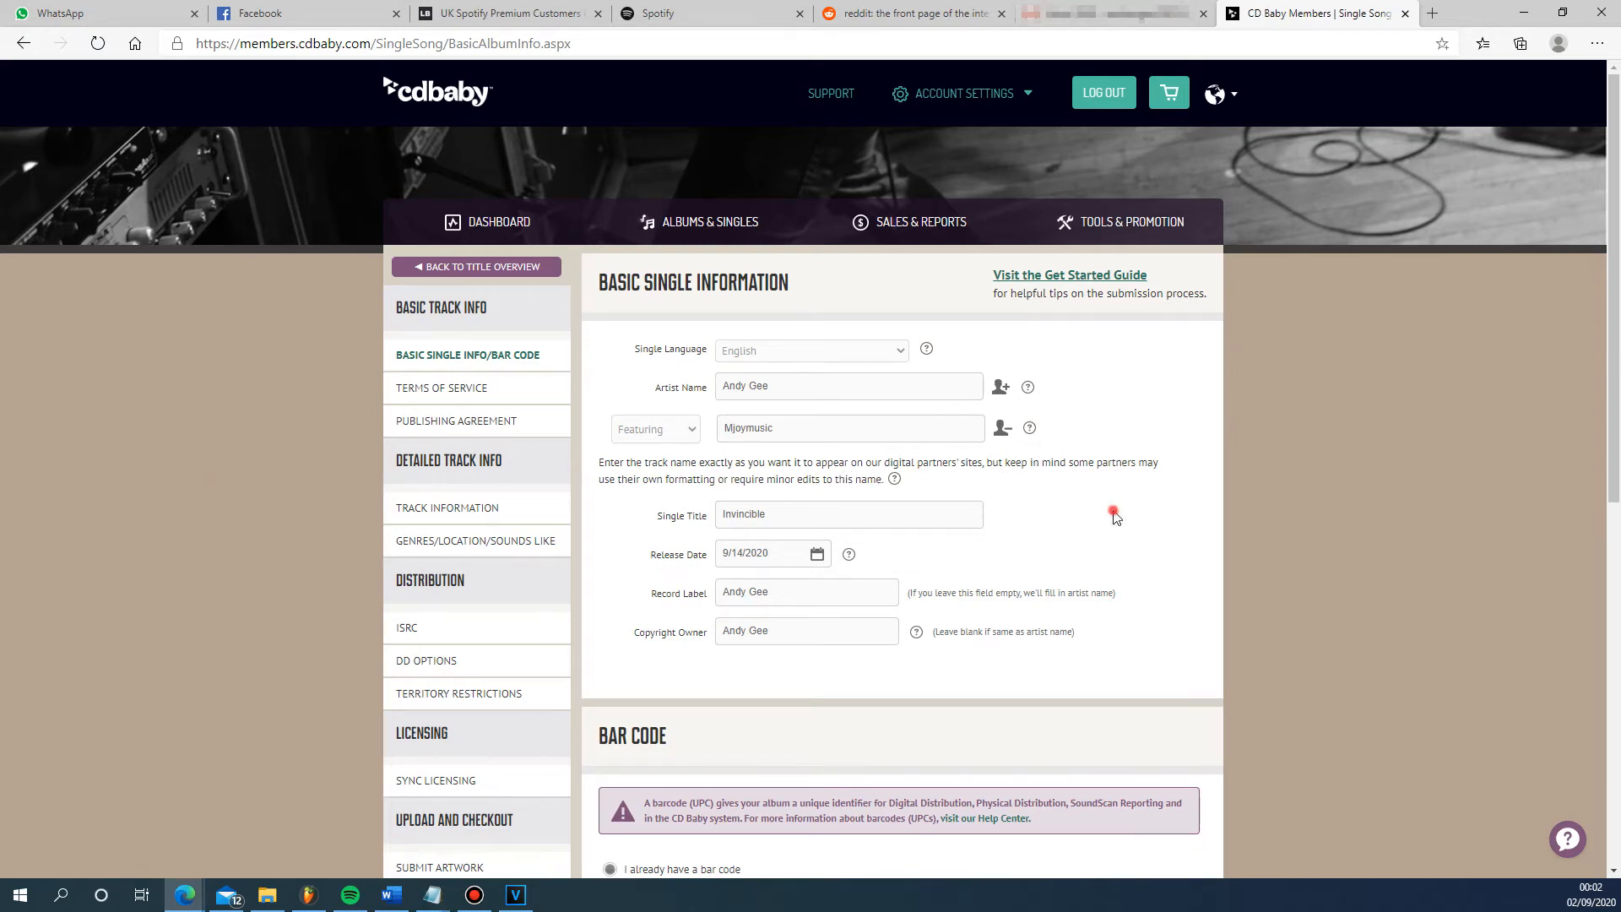
- Review the basic single information, including title, release date, label and copyright owner, and the bar code options
scroll(902, 479, "down", 2)
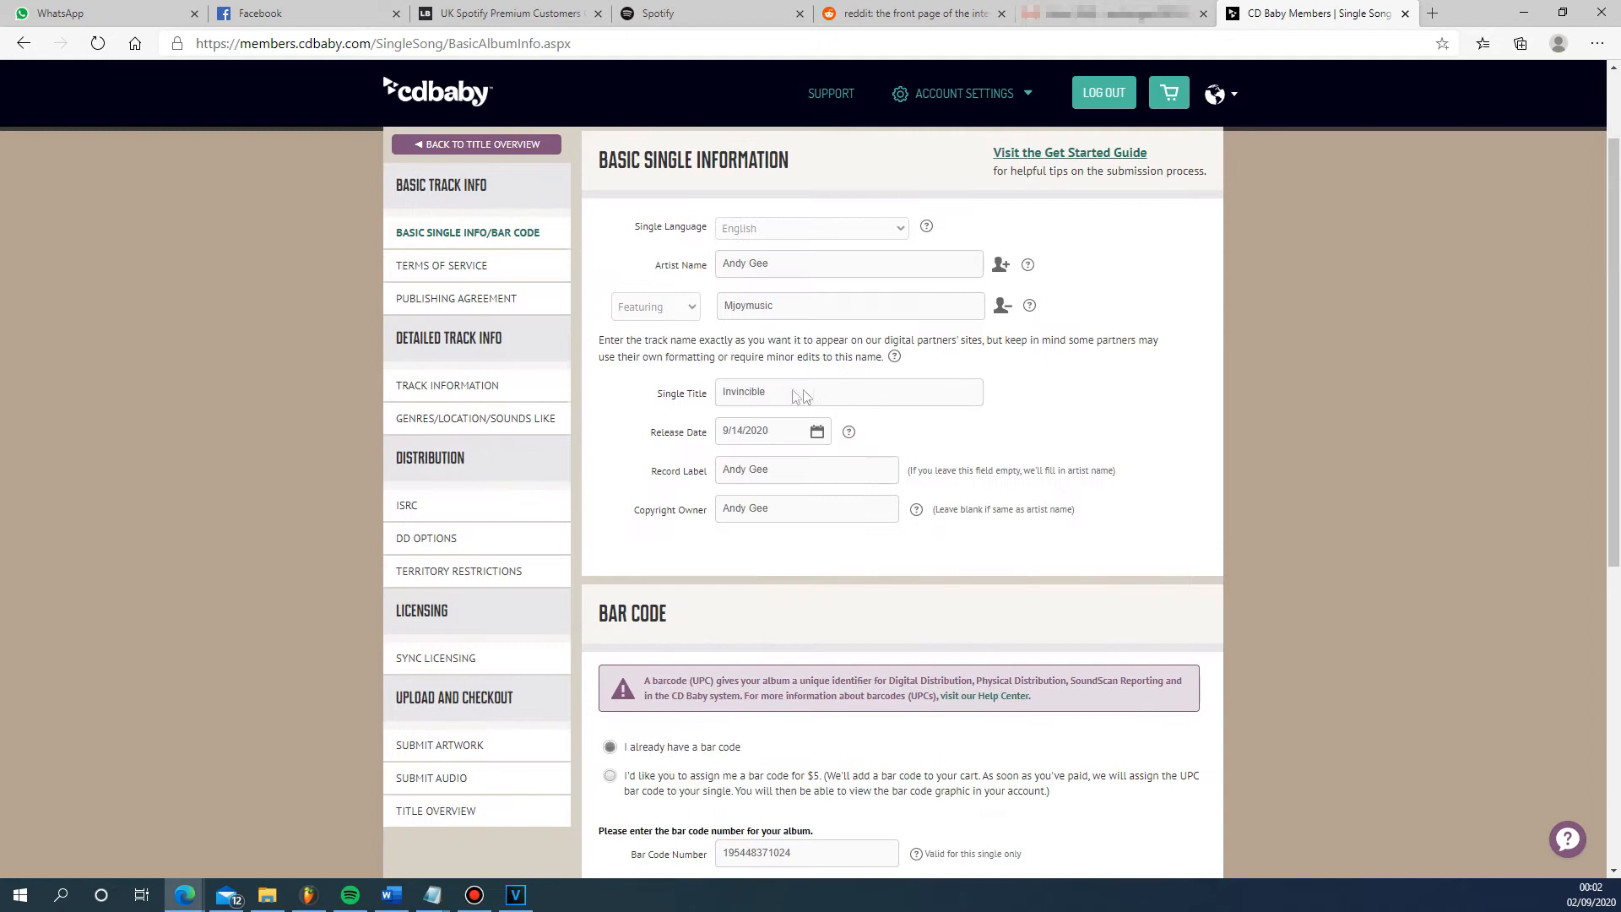
left_click(761, 433)
scroll(1098, 557, "up", 1)
scroll(1061, 551, "down", 1)
scroll(760, 513, "down", 1)
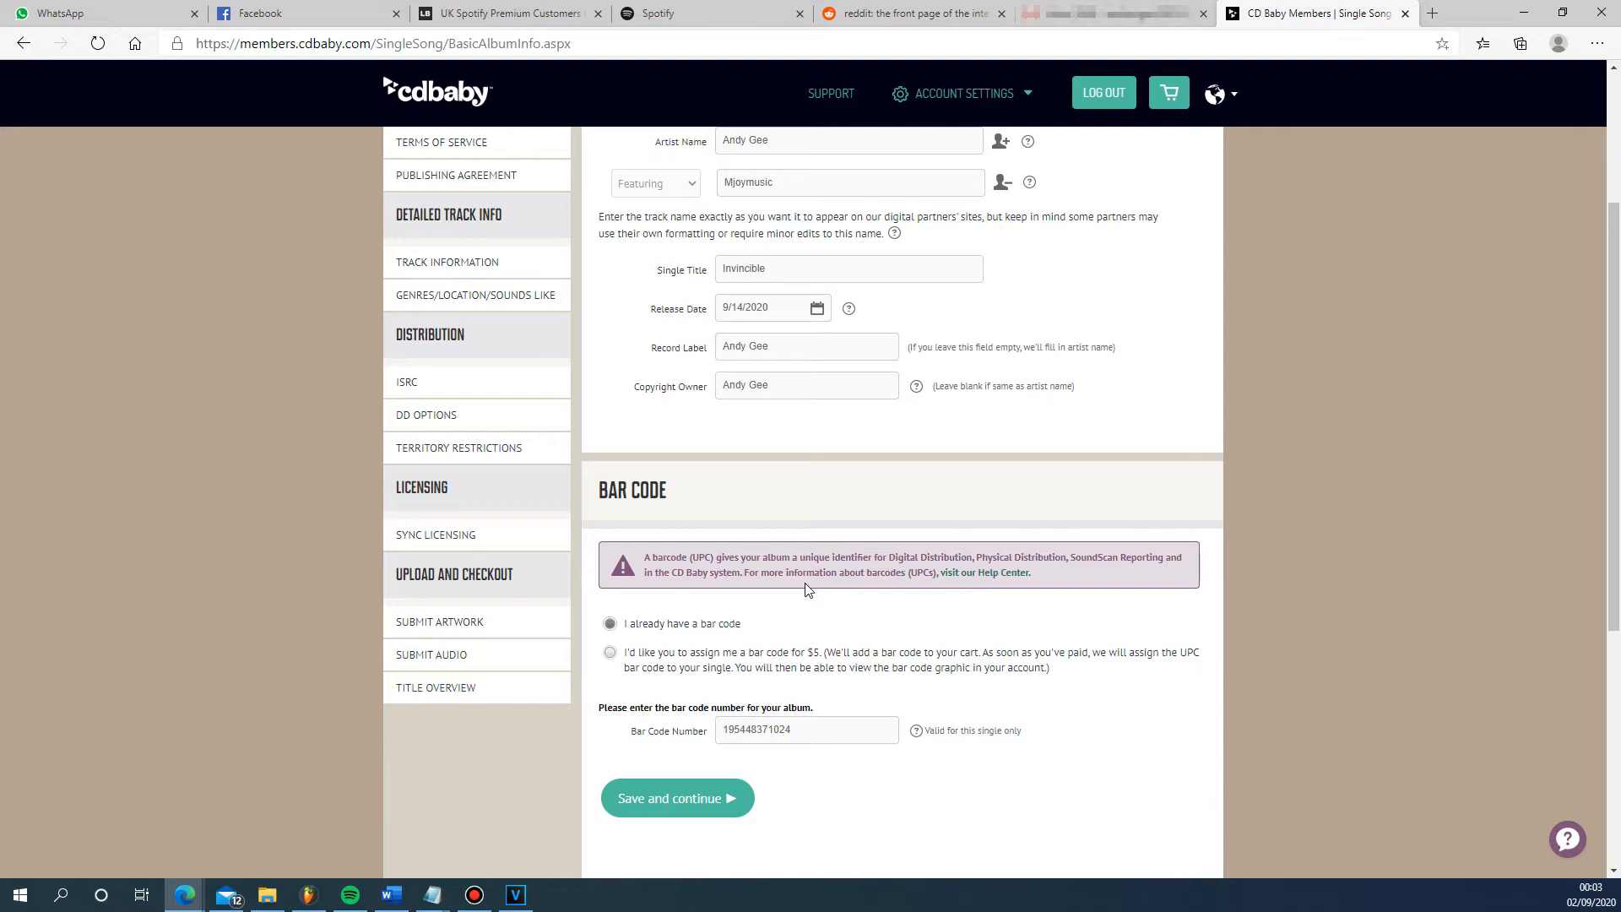
scroll(807, 590, "down", 1)
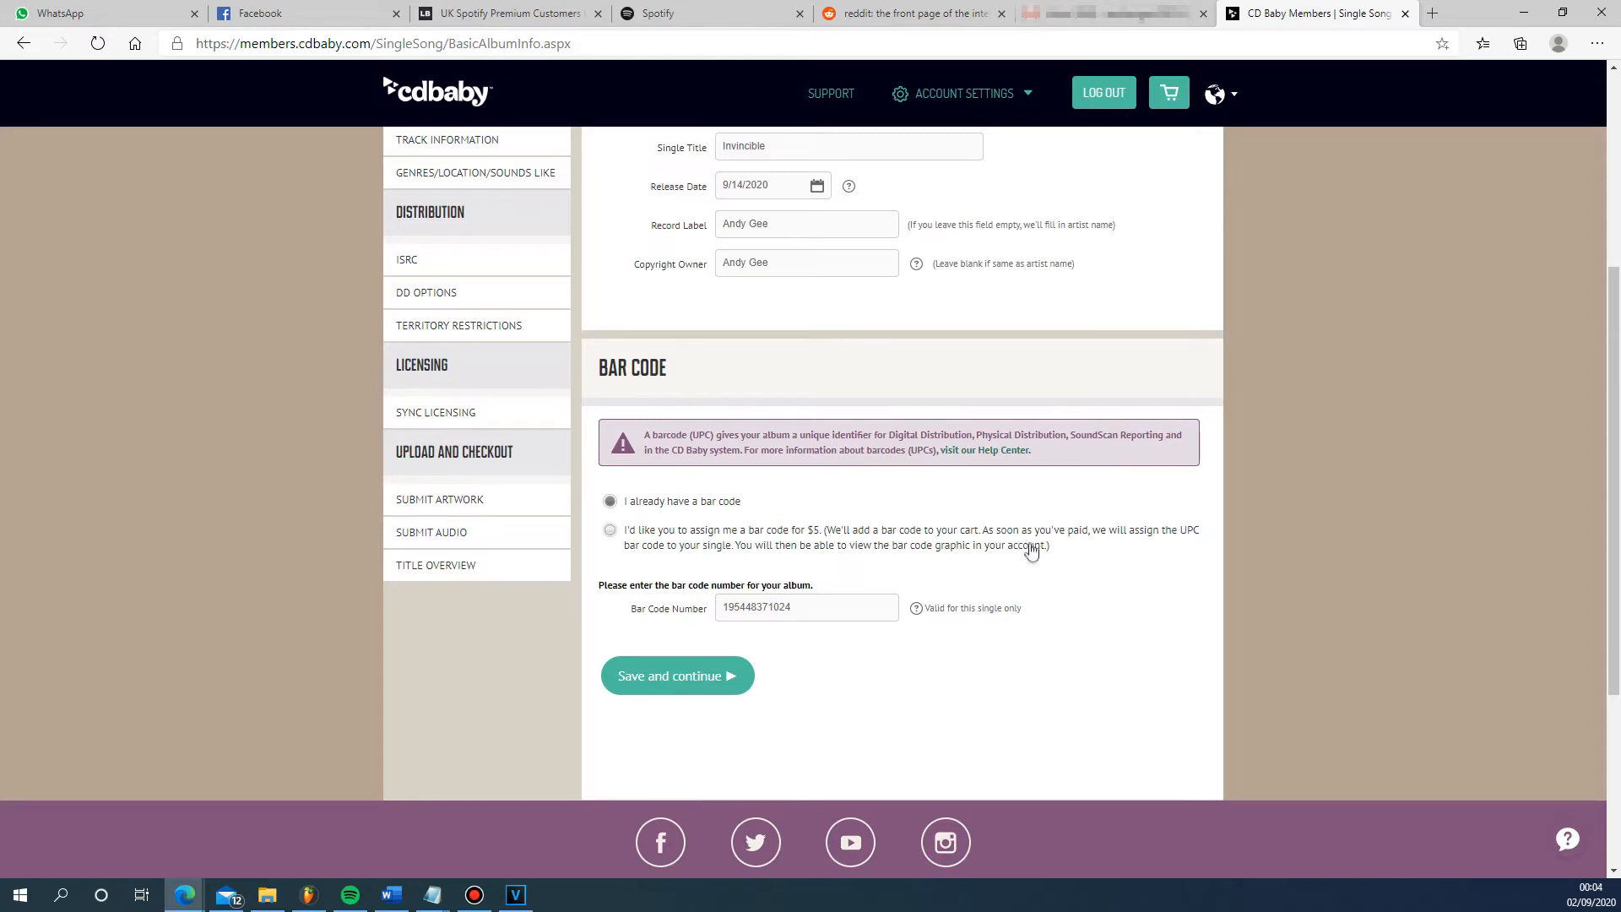
- View the single's terms of service and publishing agreement pages
scroll(963, 576, "up", 4)
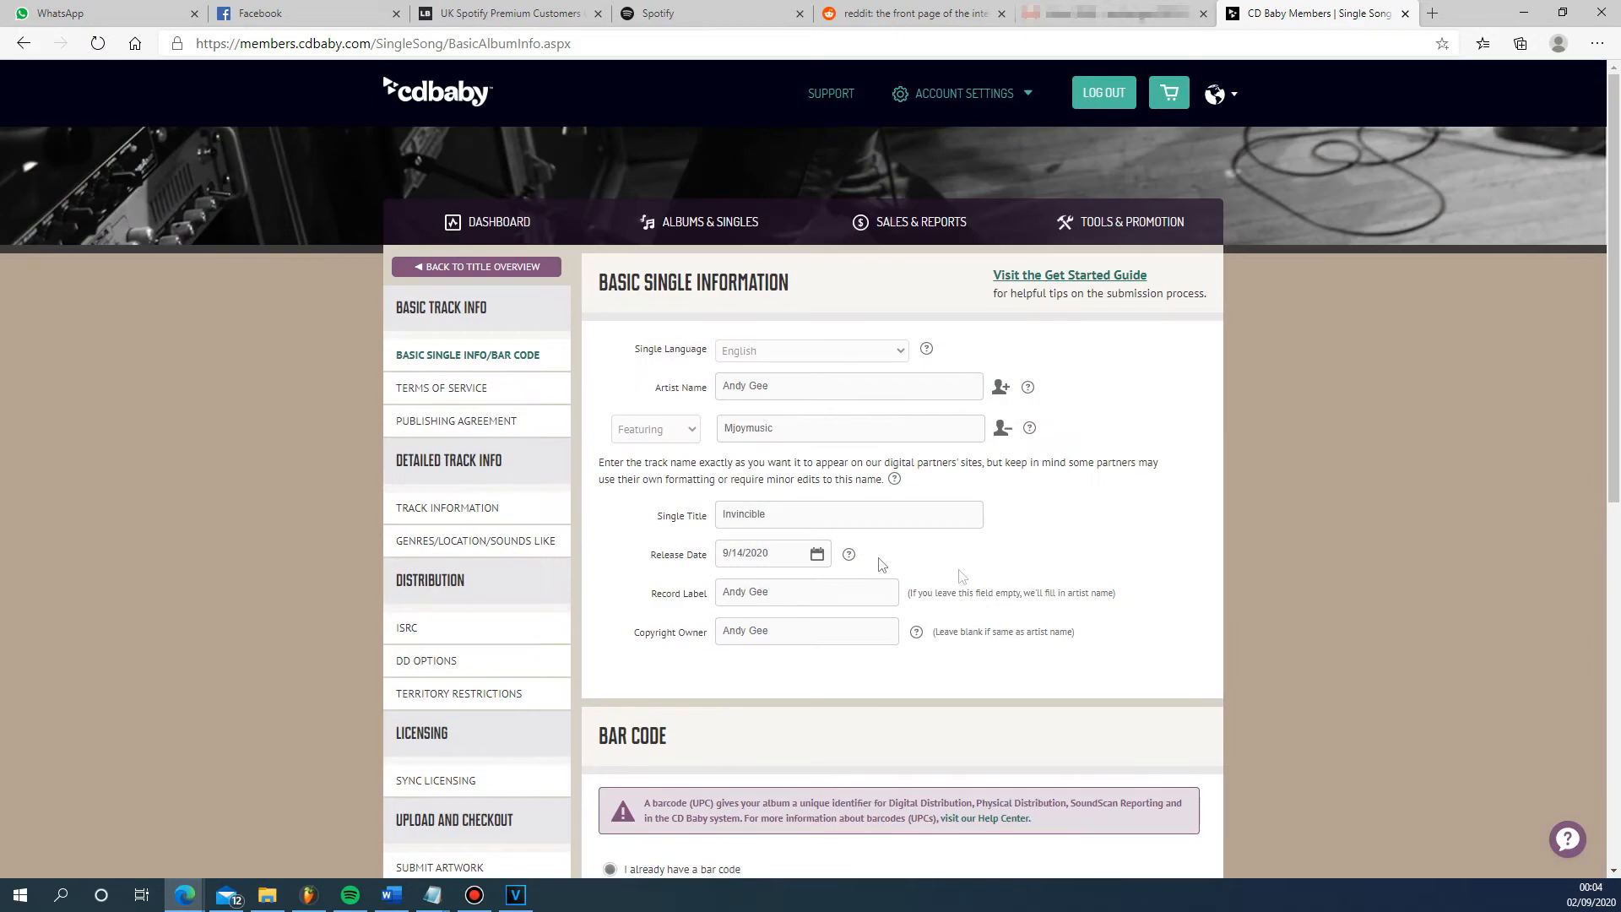
left_click(445, 389)
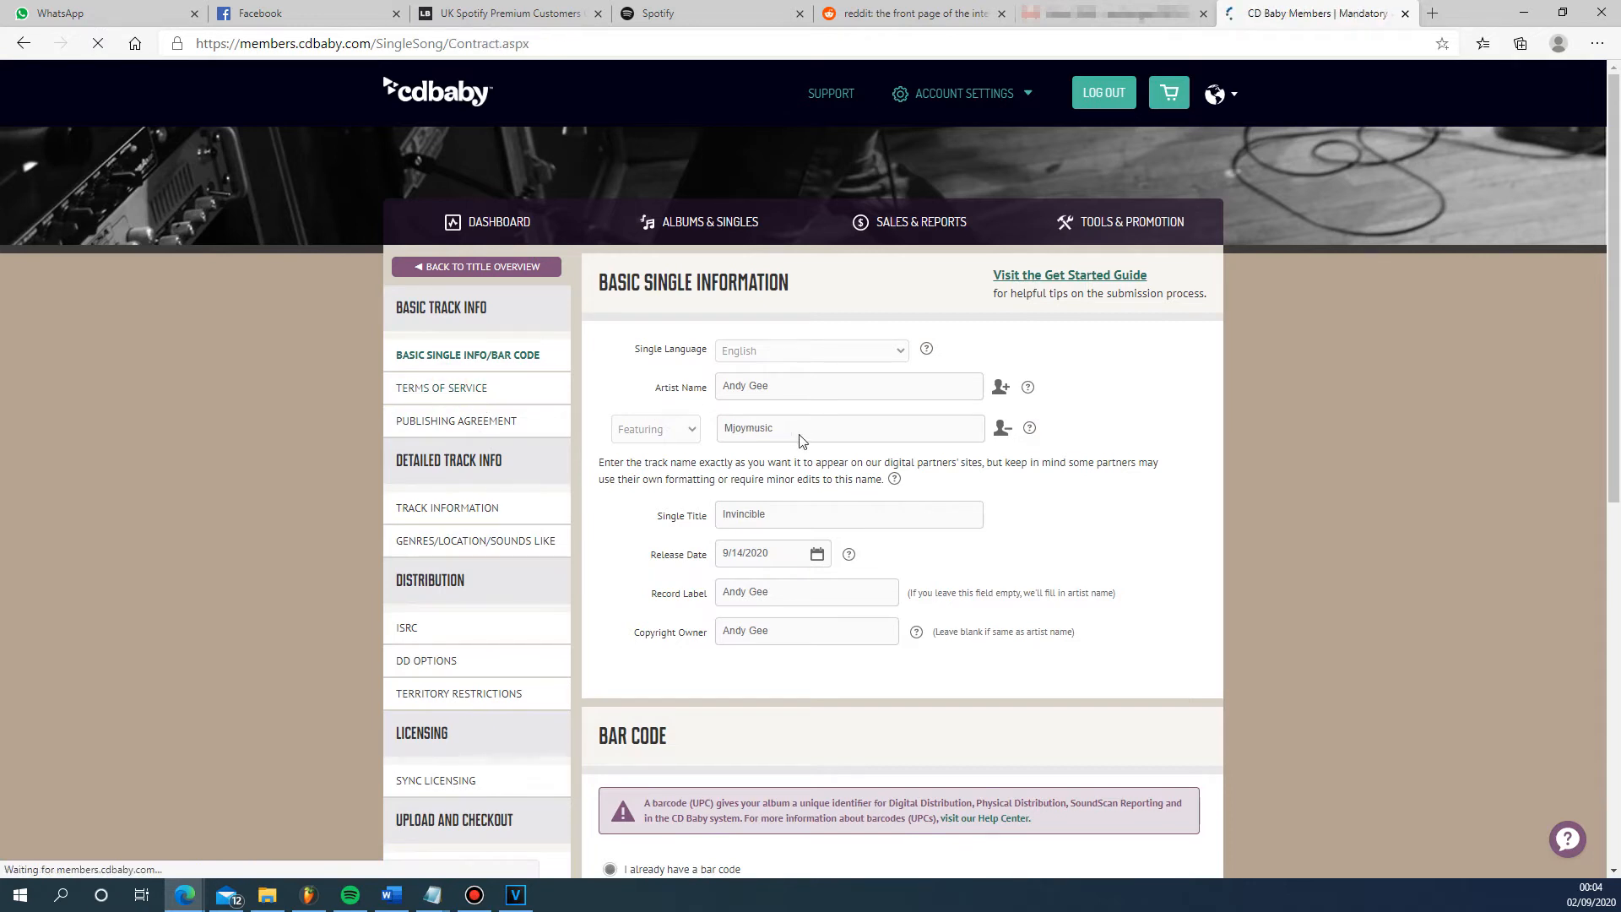
left_click(465, 421)
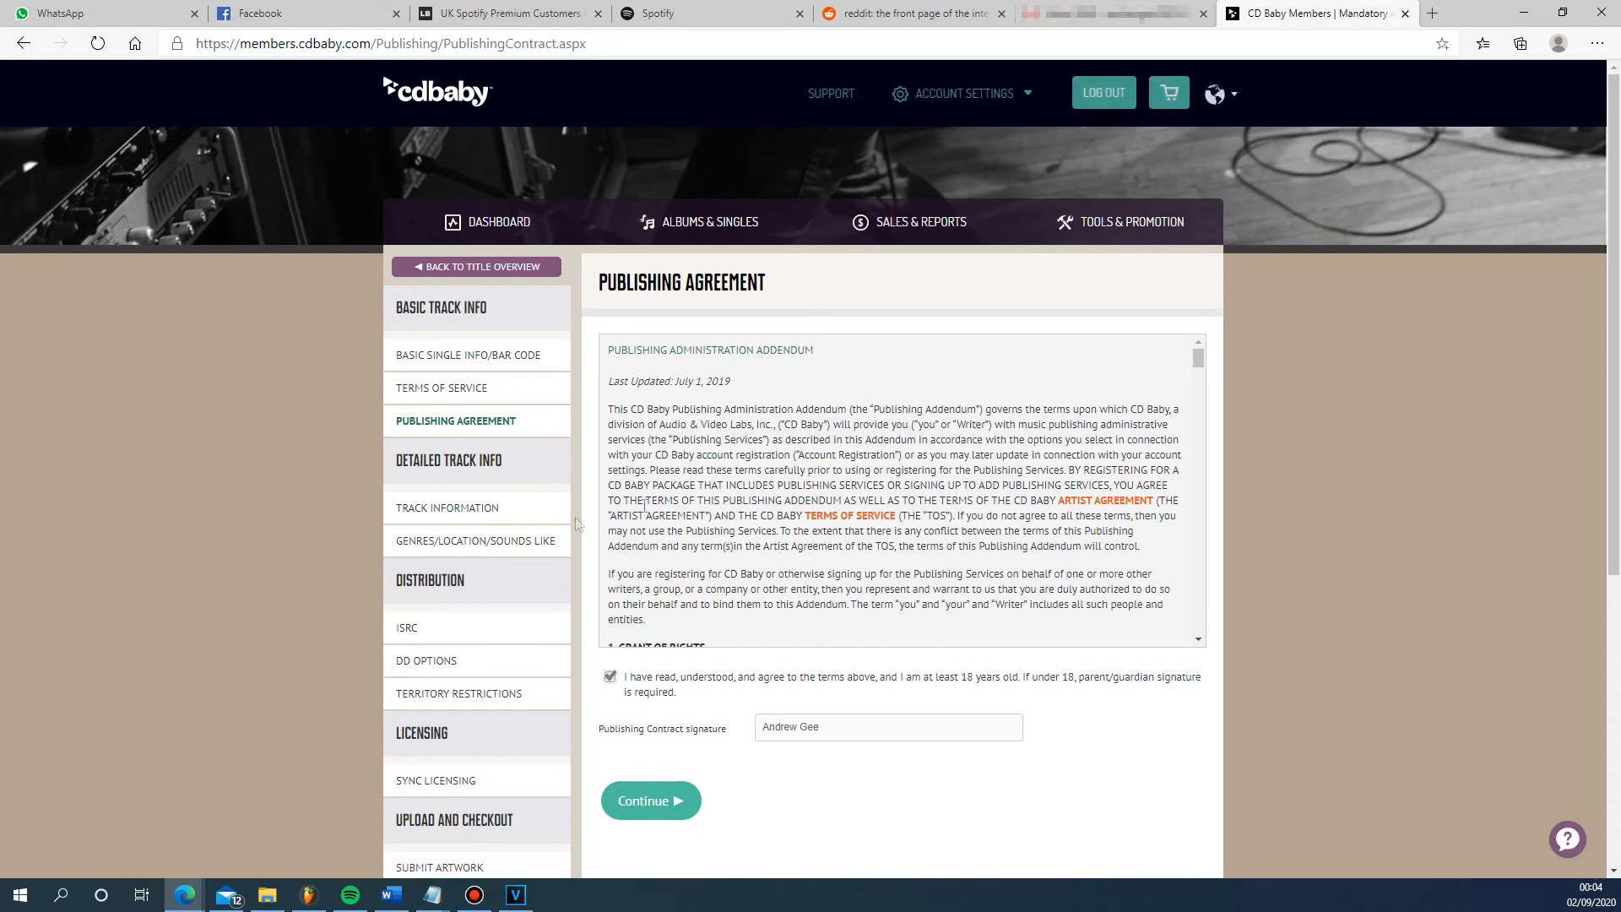
- Review the track information: artist, parental advisory, lyrics language, live version, composition type and songwriter ownership share
left_click(472, 507)
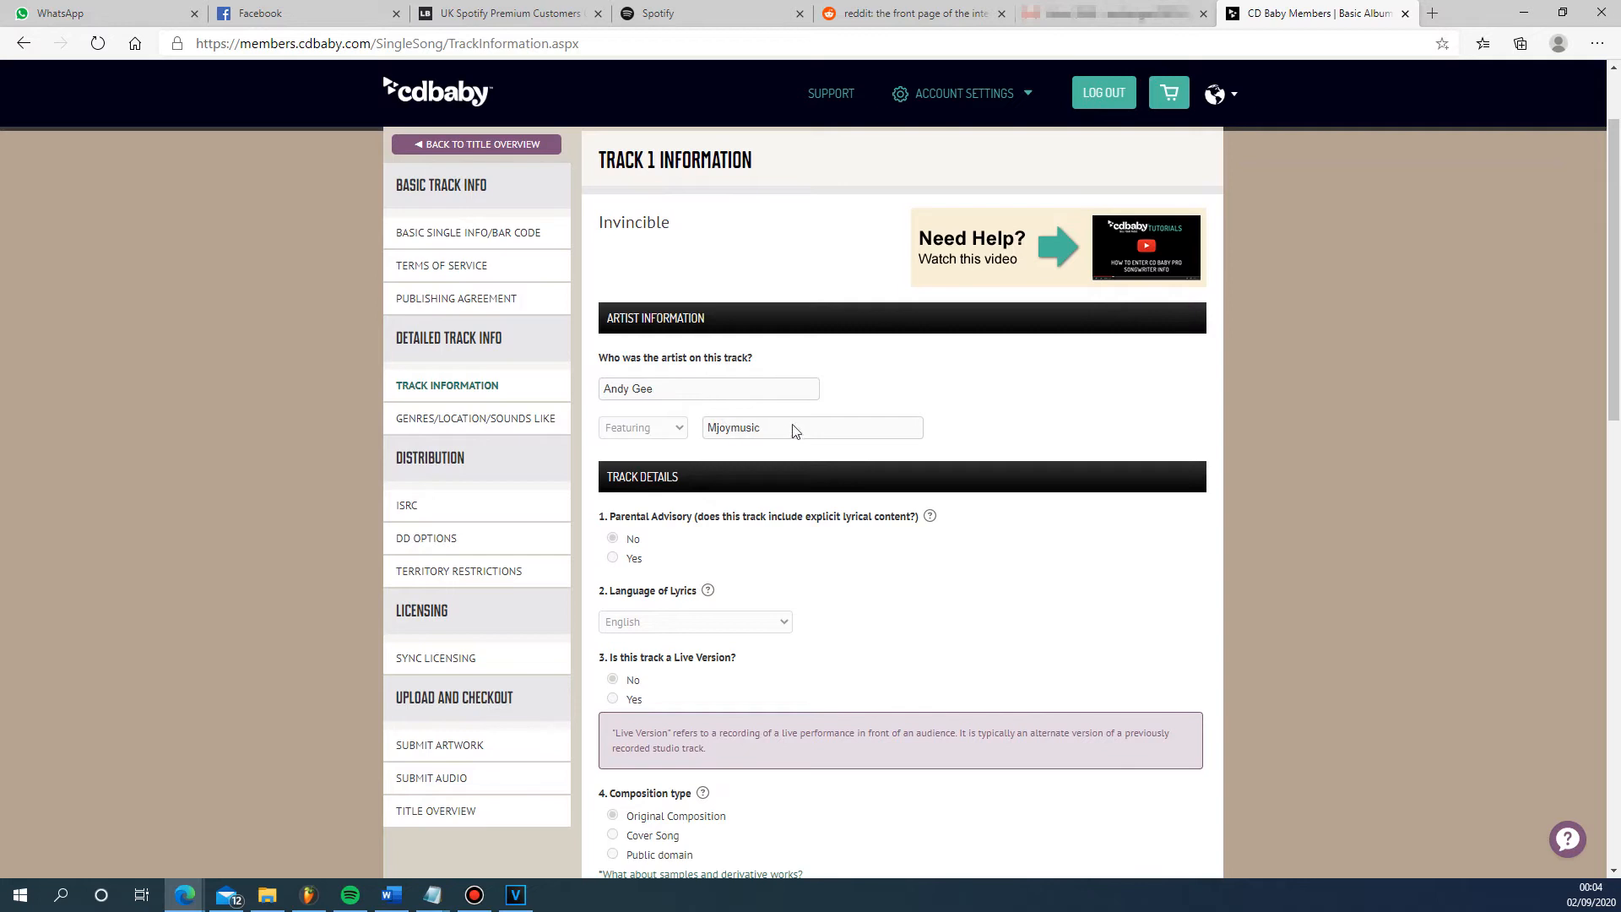
scroll(738, 439, "down", 2)
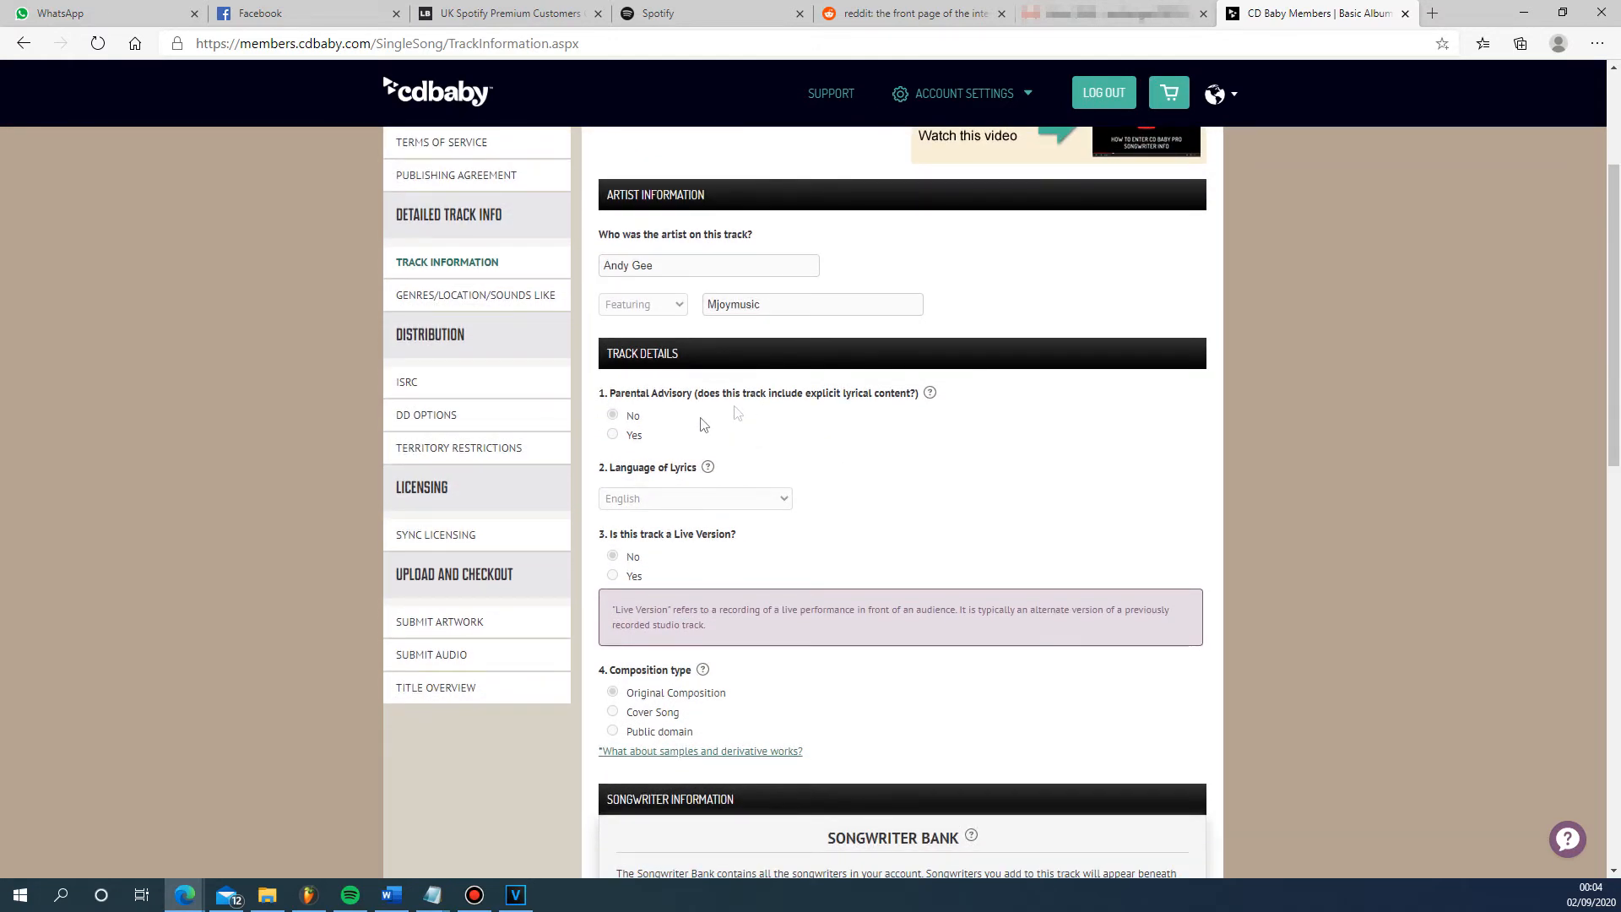
scroll(743, 414, "down", 3)
scroll(814, 344, "down", 2)
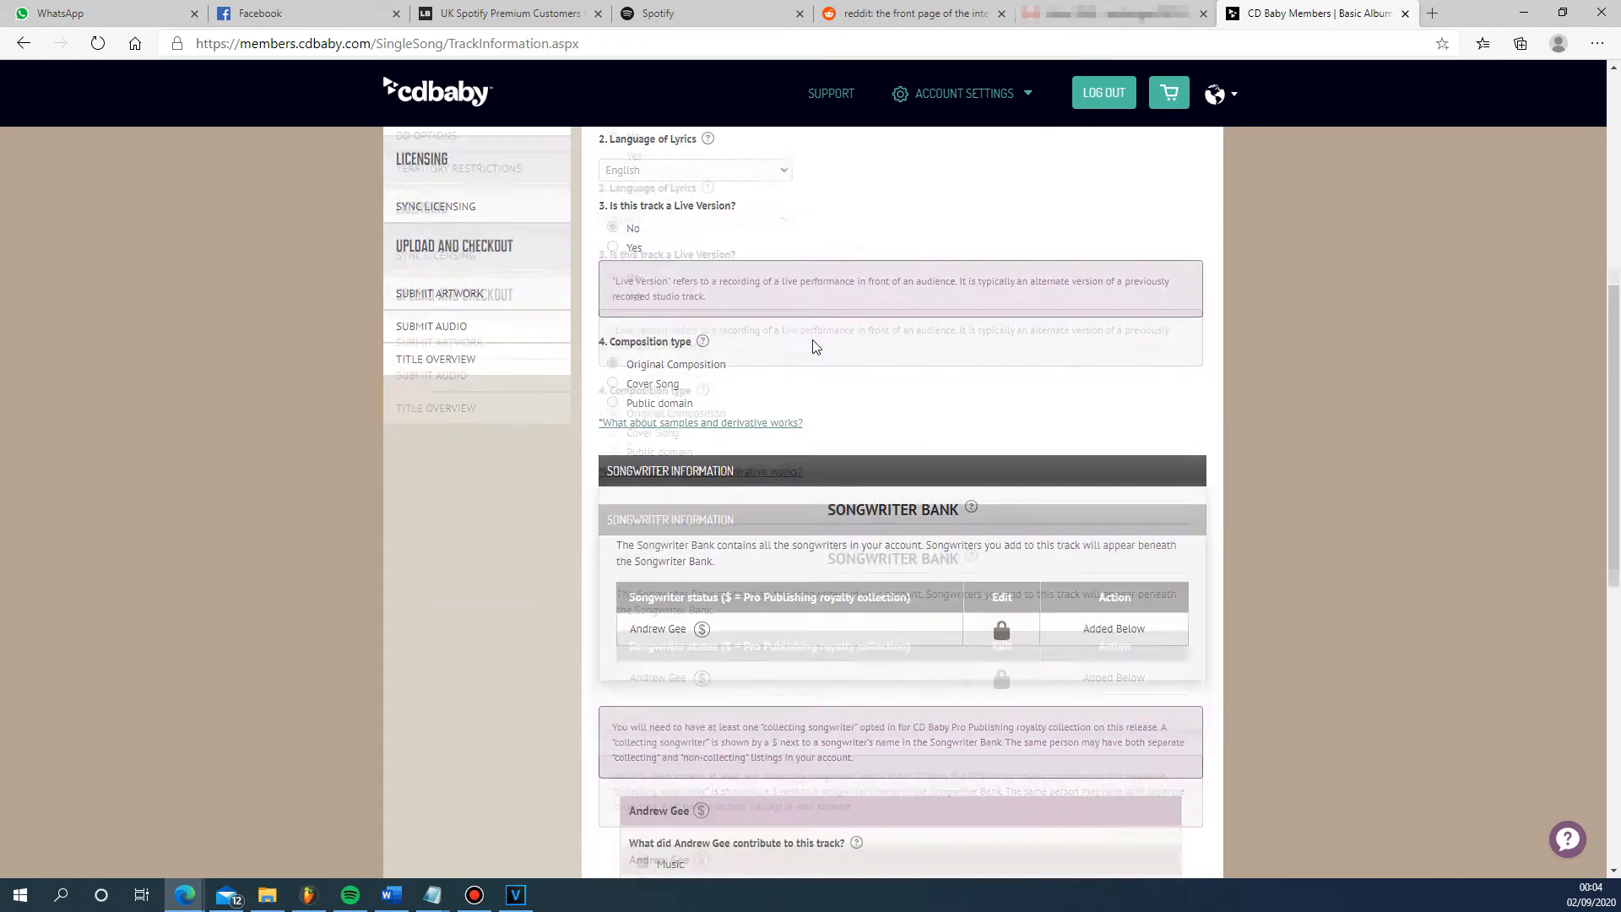
scroll(763, 422, "down", 3)
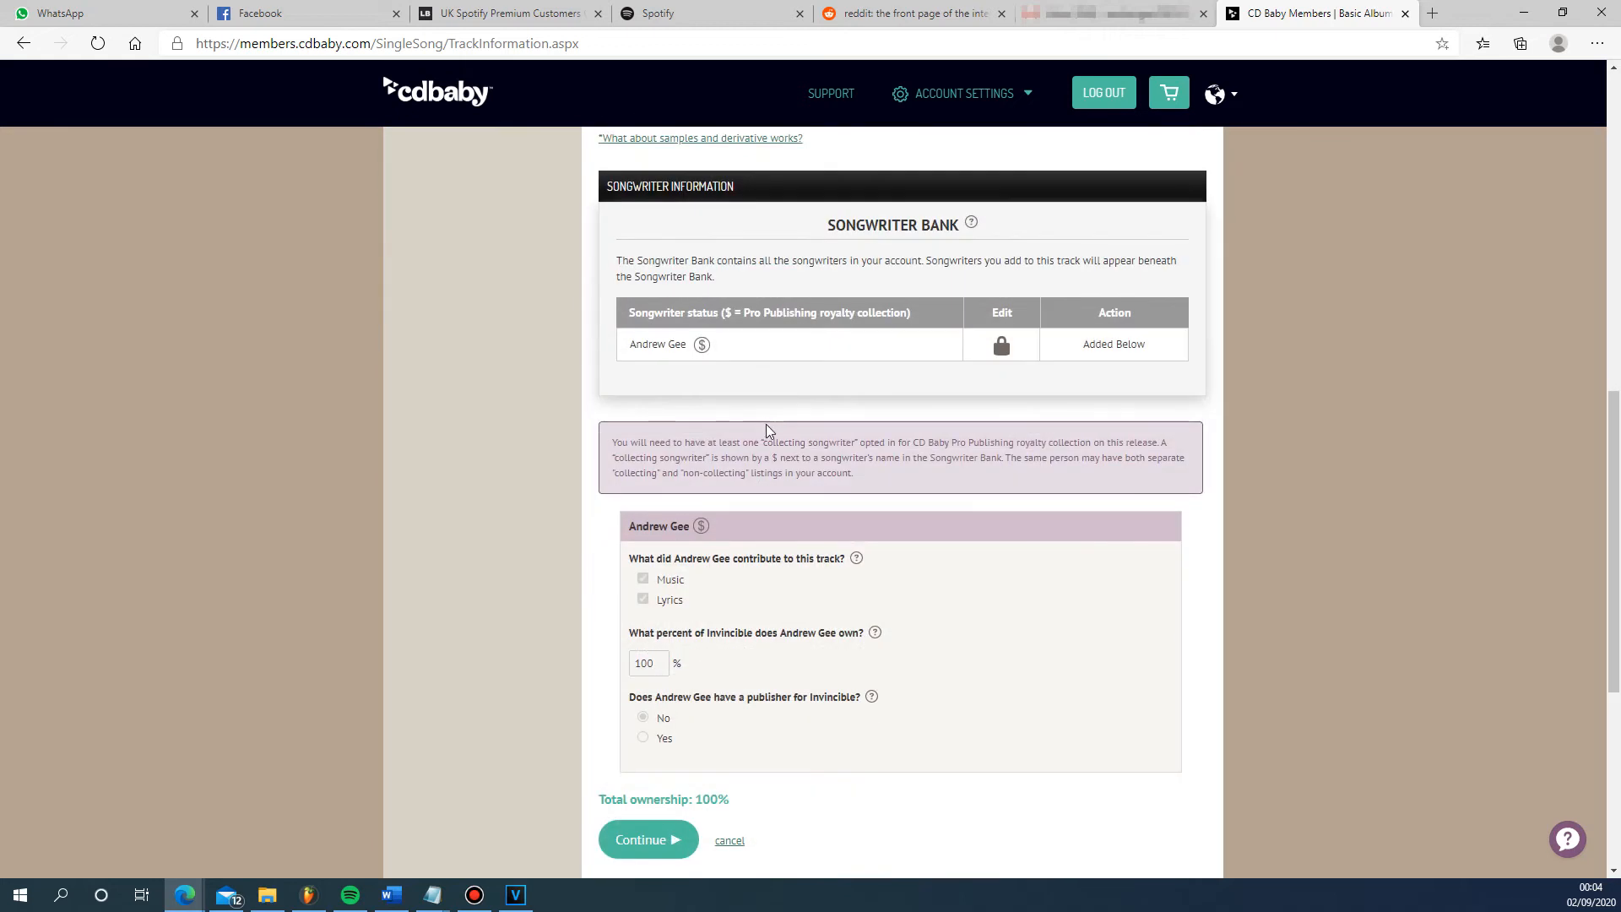
scroll(768, 431, "up", 1)
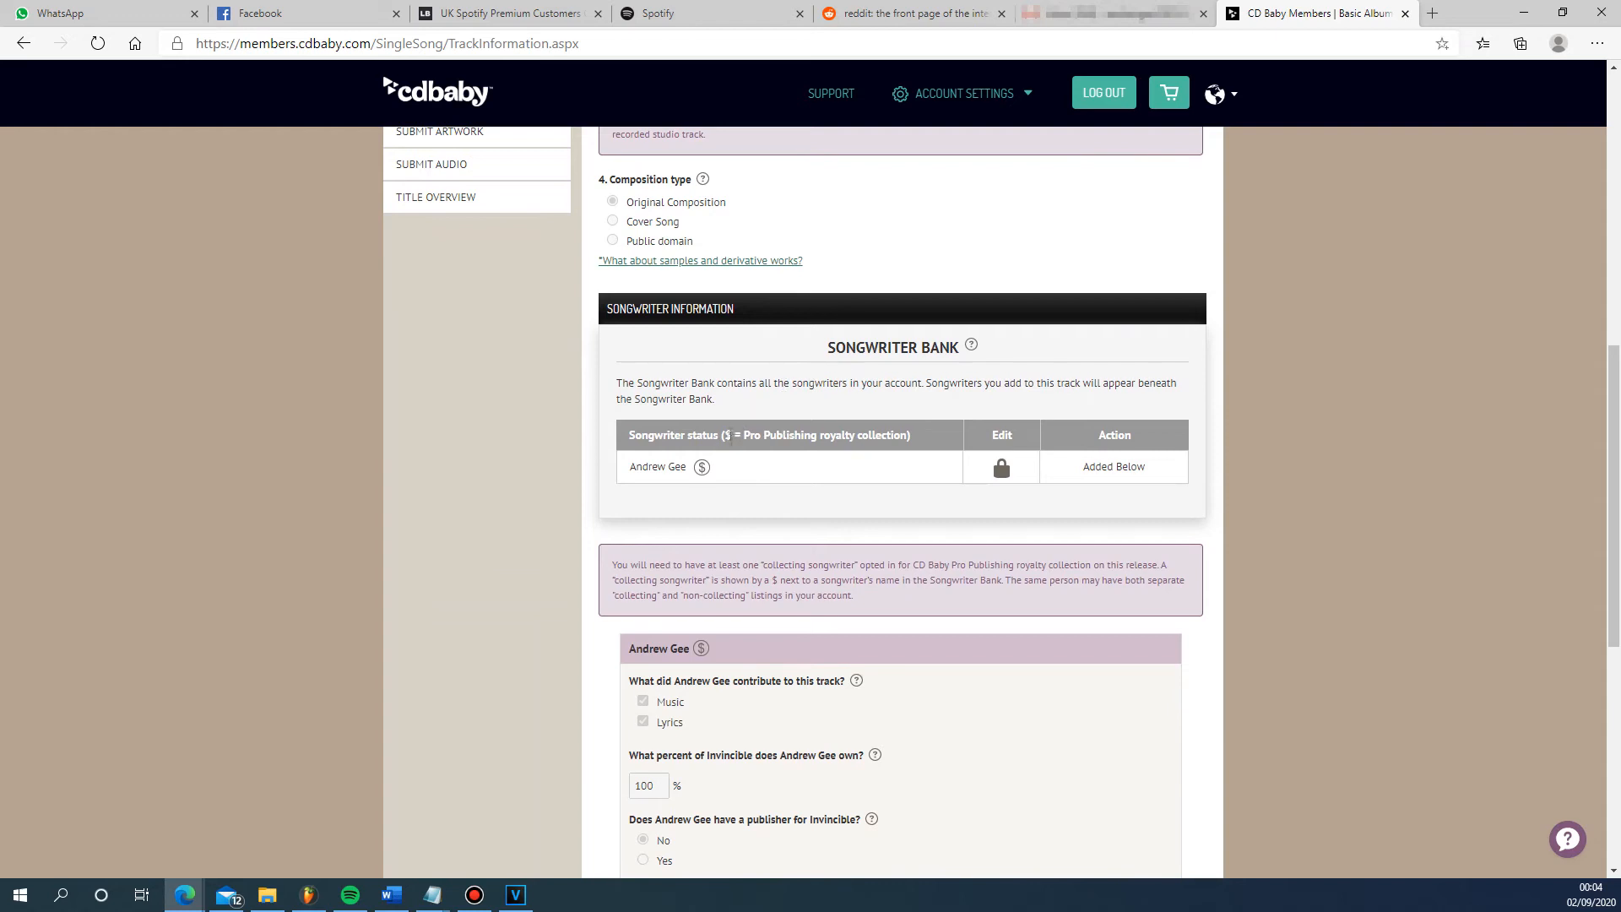
mouse_move(702, 477)
scroll(685, 473, "down", 2)
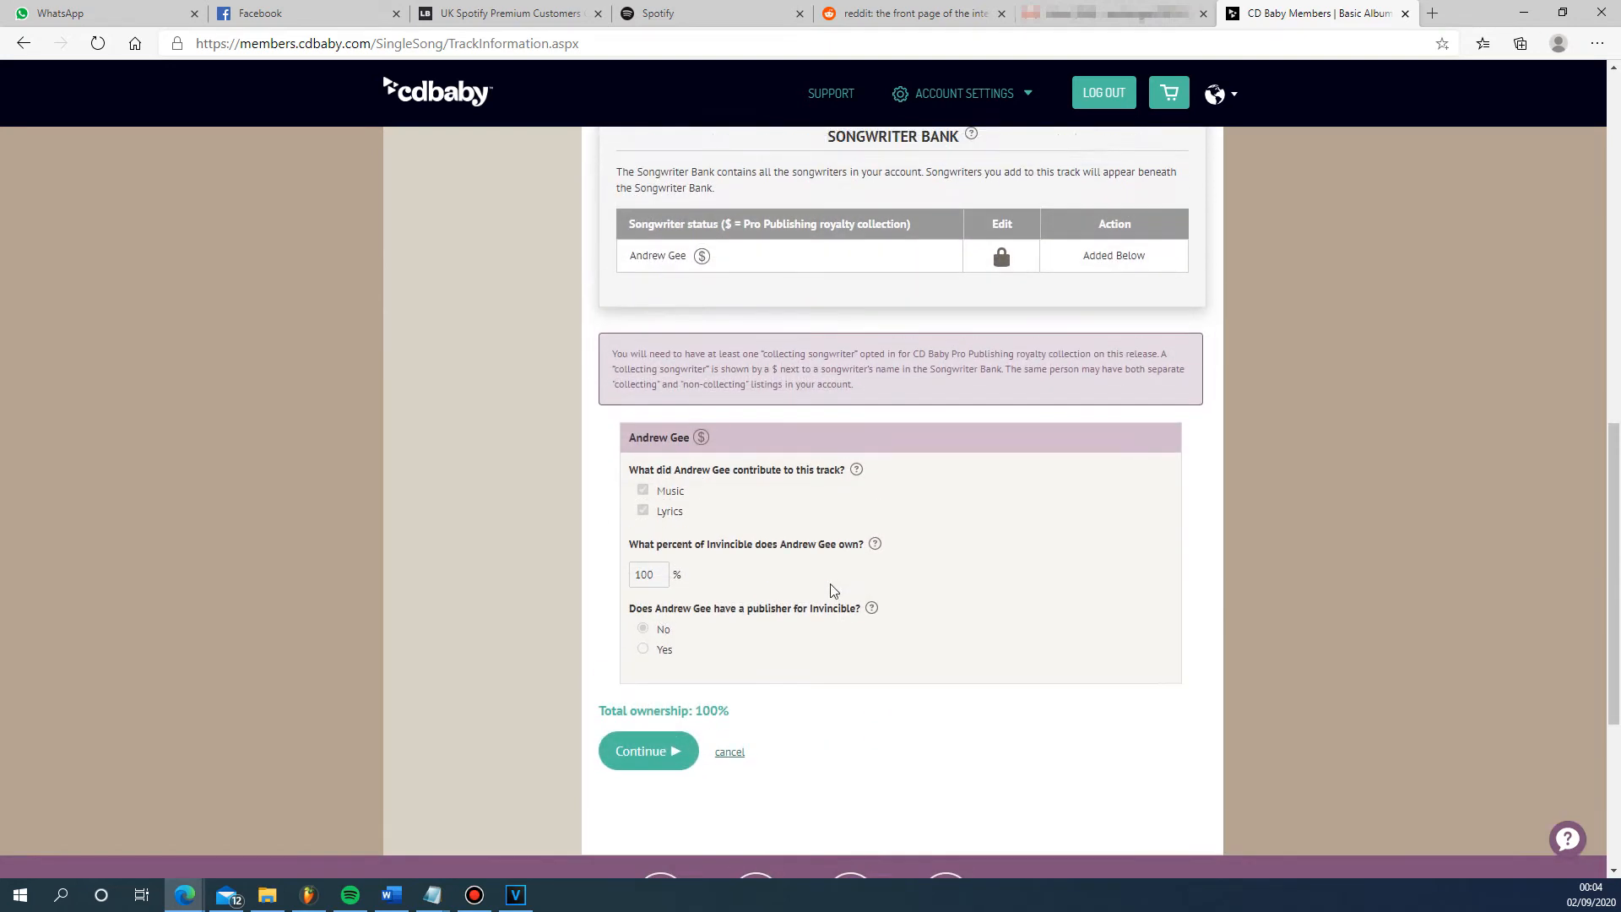
- Review the single's genre, mood, artist location and similar-artist settings
scroll(831, 590, "up", 15)
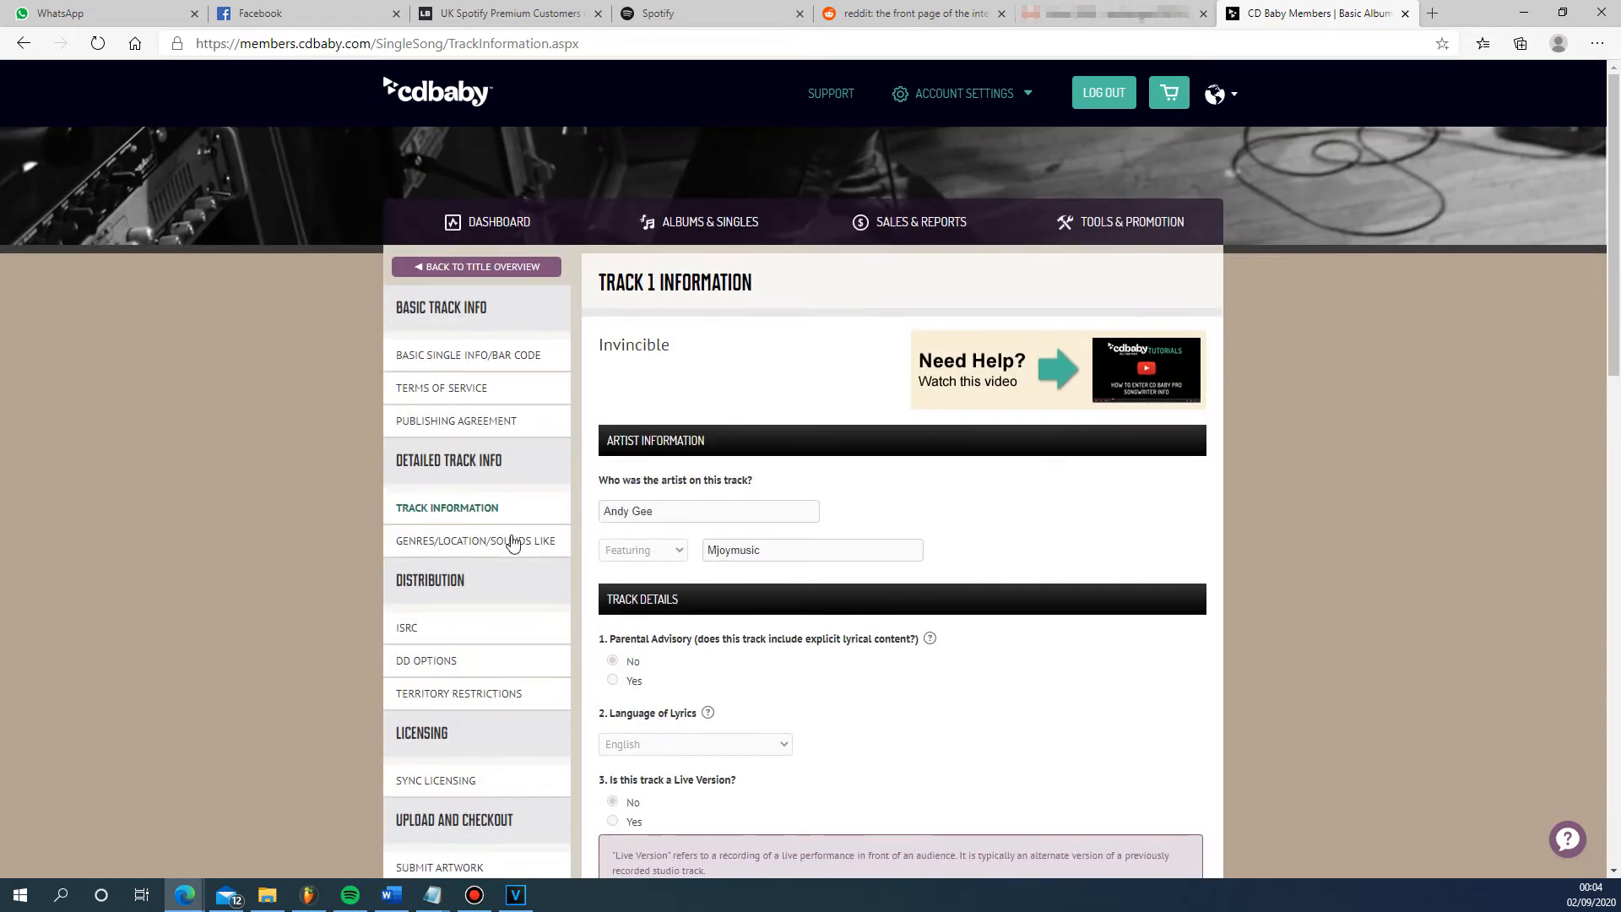
left_click(512, 541)
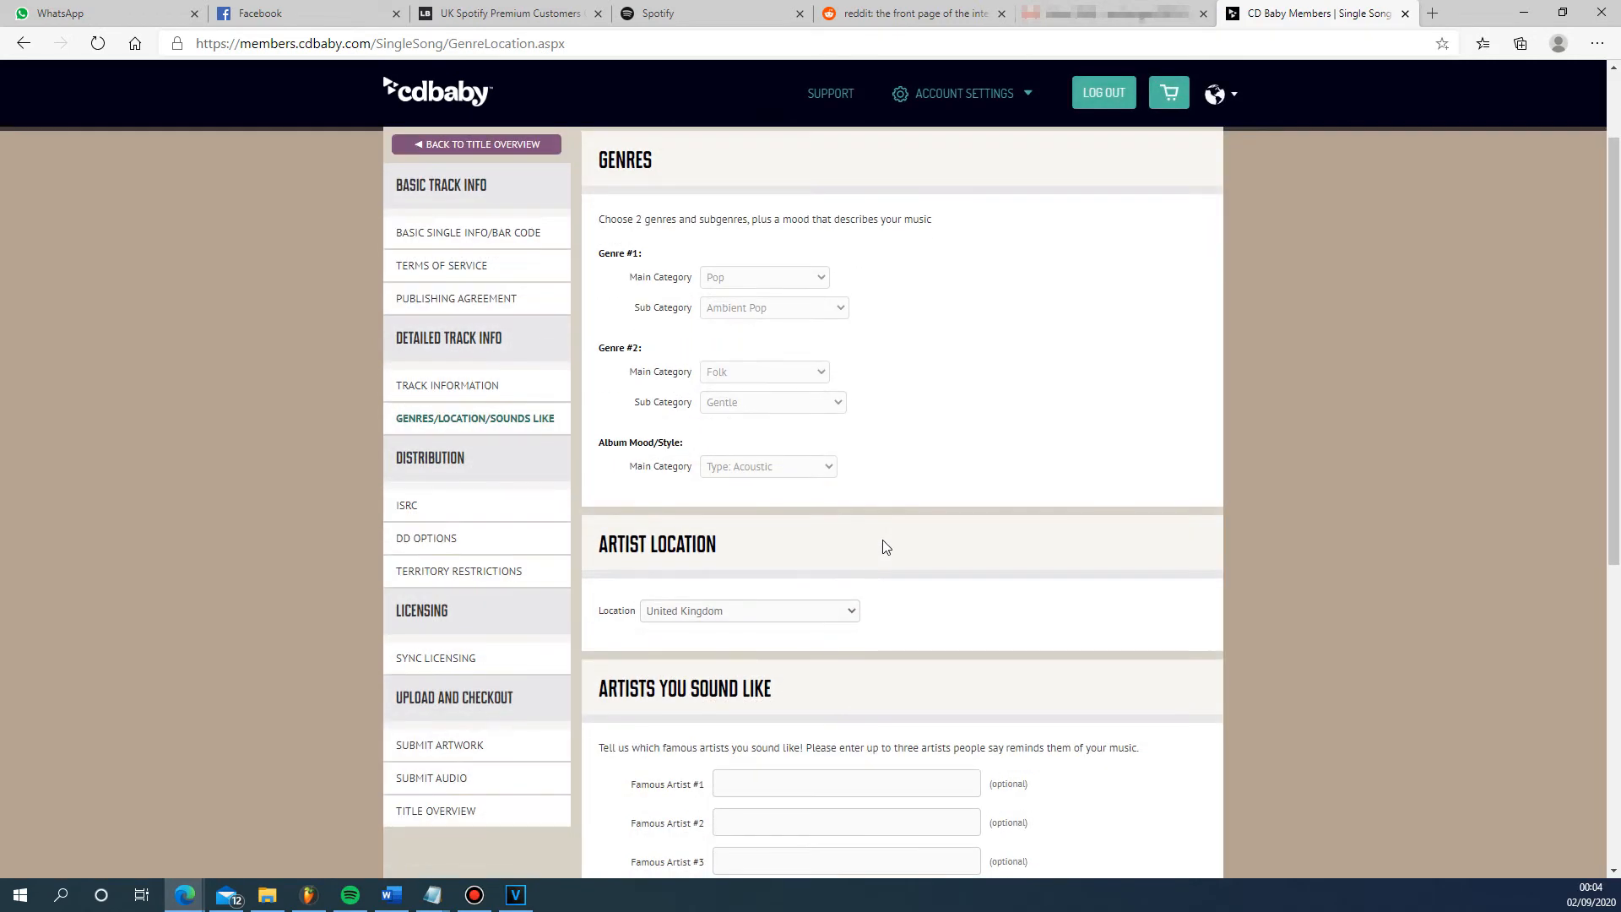
scroll(884, 546, "down", 2)
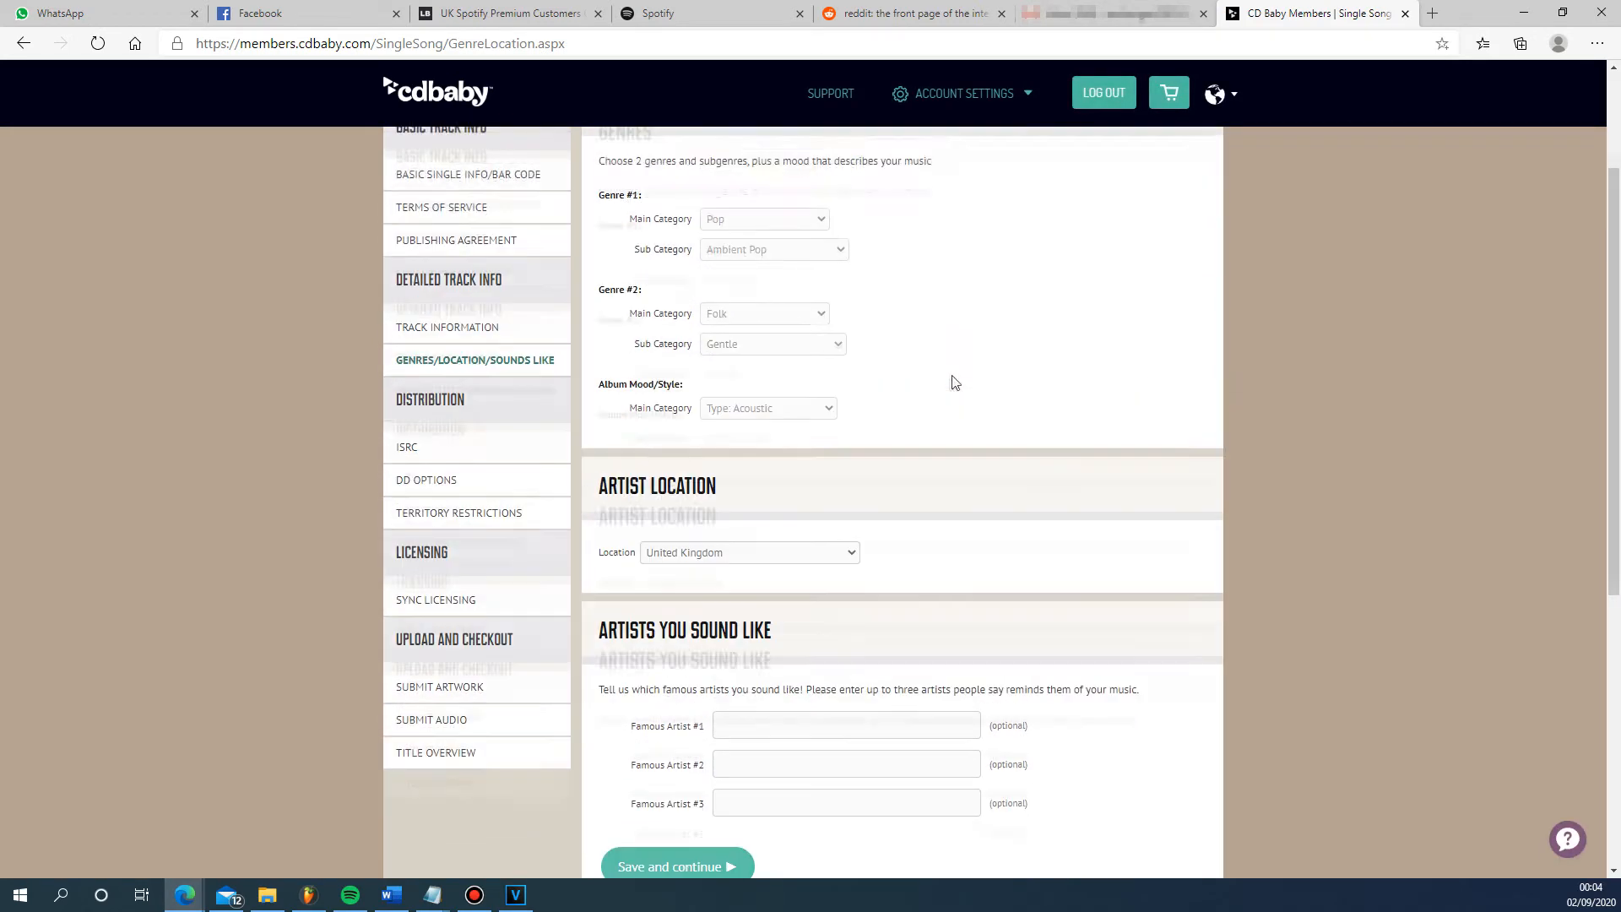
scroll(954, 382, "up", 2)
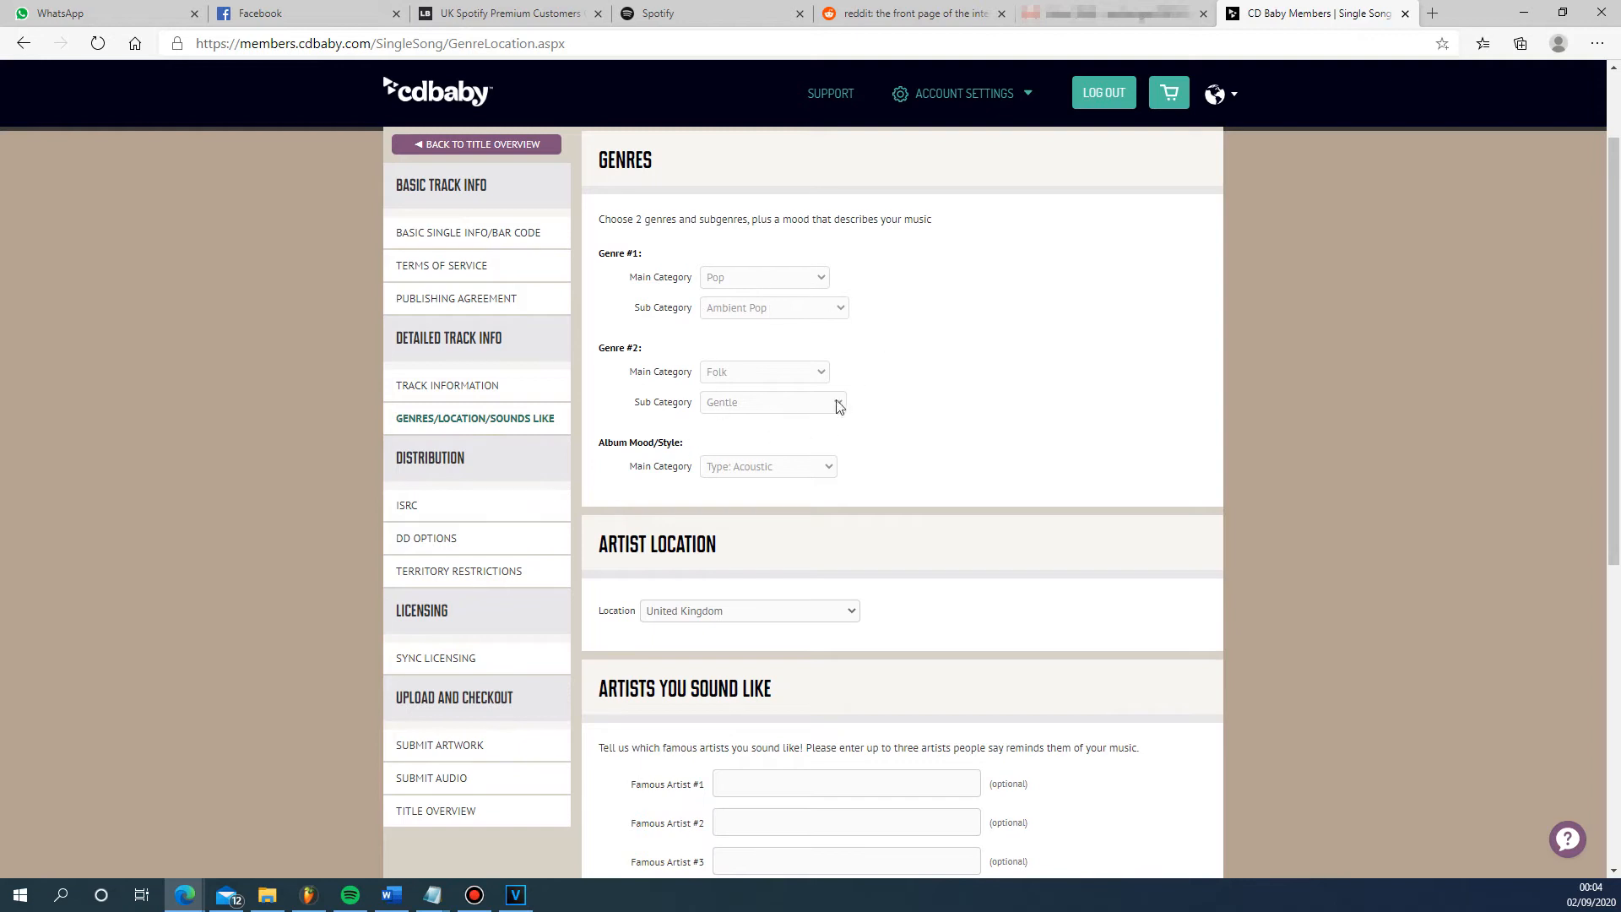
scroll(826, 419, "down", 3)
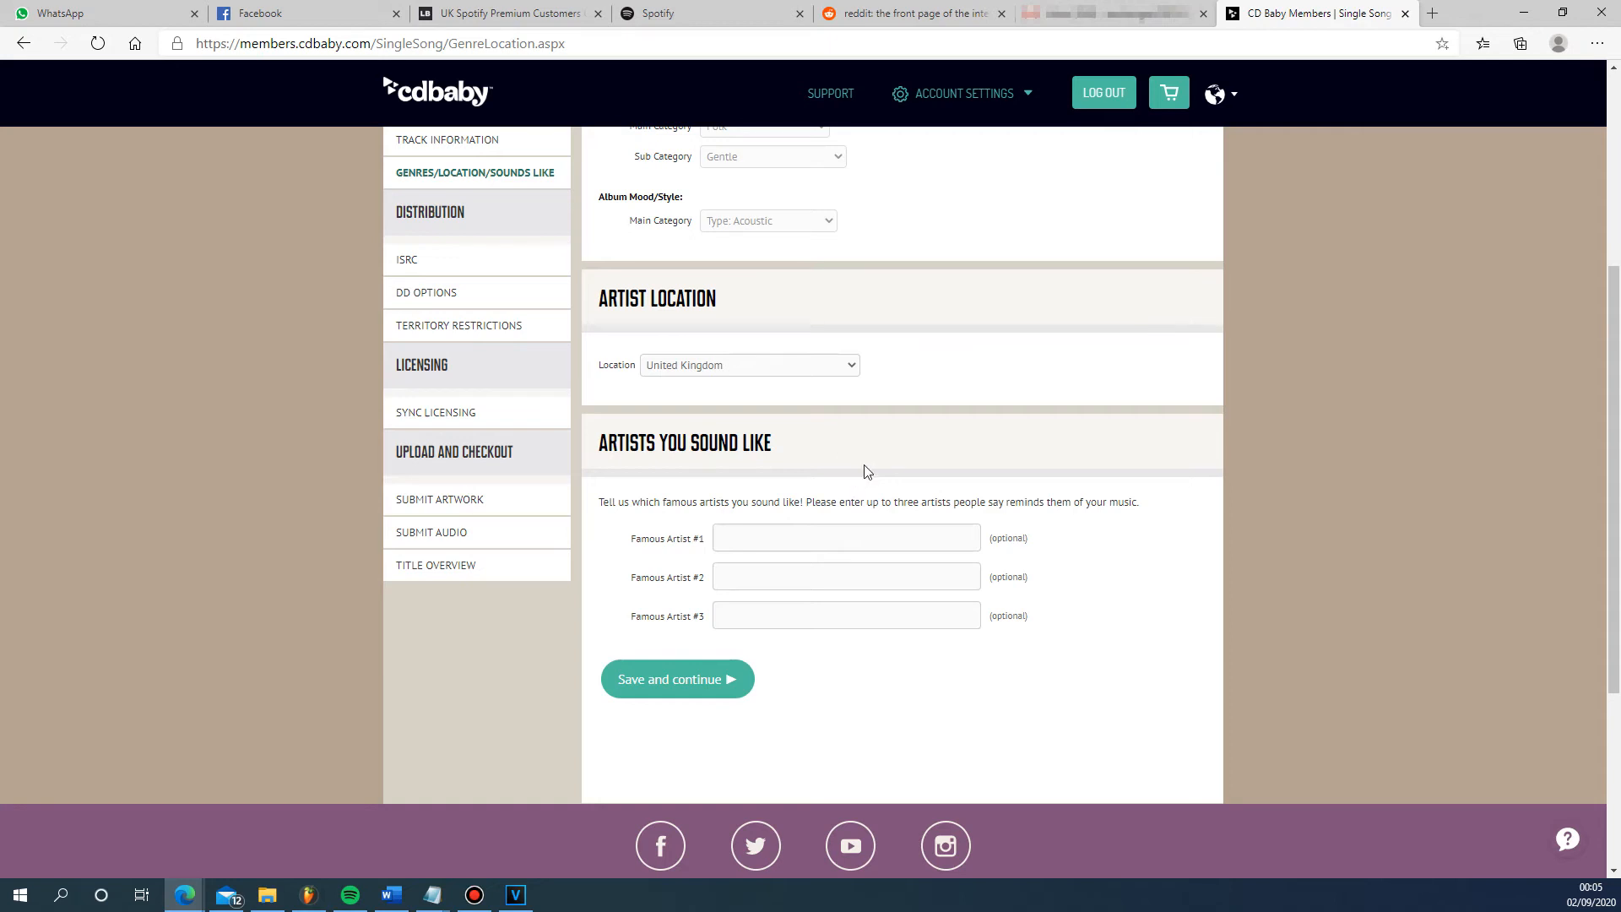
scroll(865, 471, "up", 1)
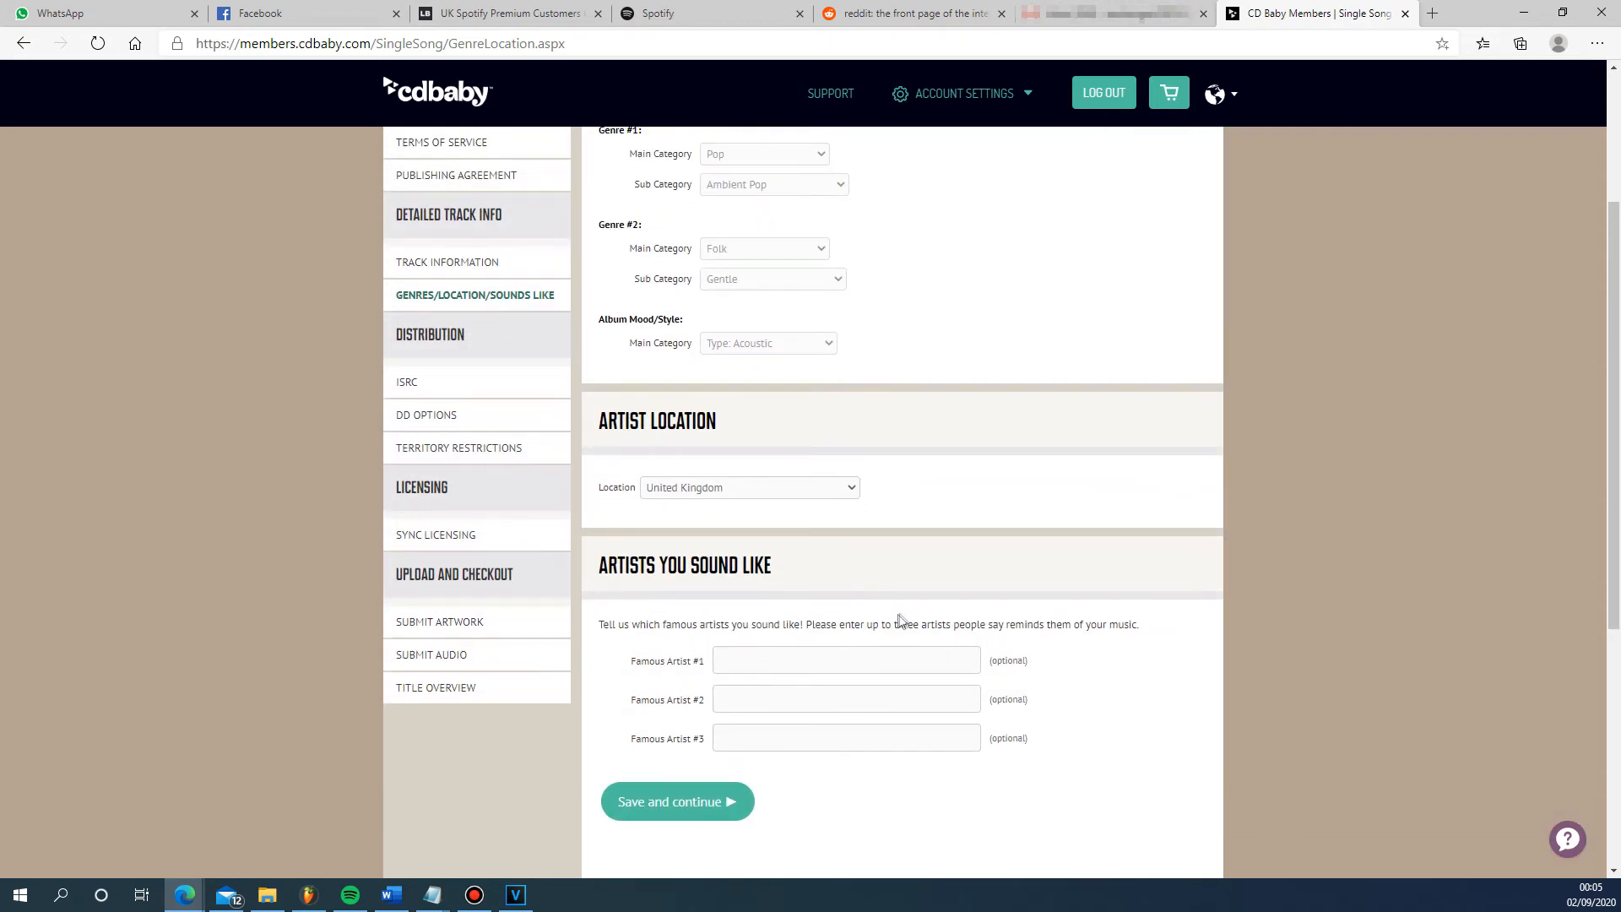
scroll(901, 616, "up", 1)
scroll(901, 616, "down", 1)
- Check the ISRC assignment choices and open the digital distribution options for the single
left_click(404, 382)
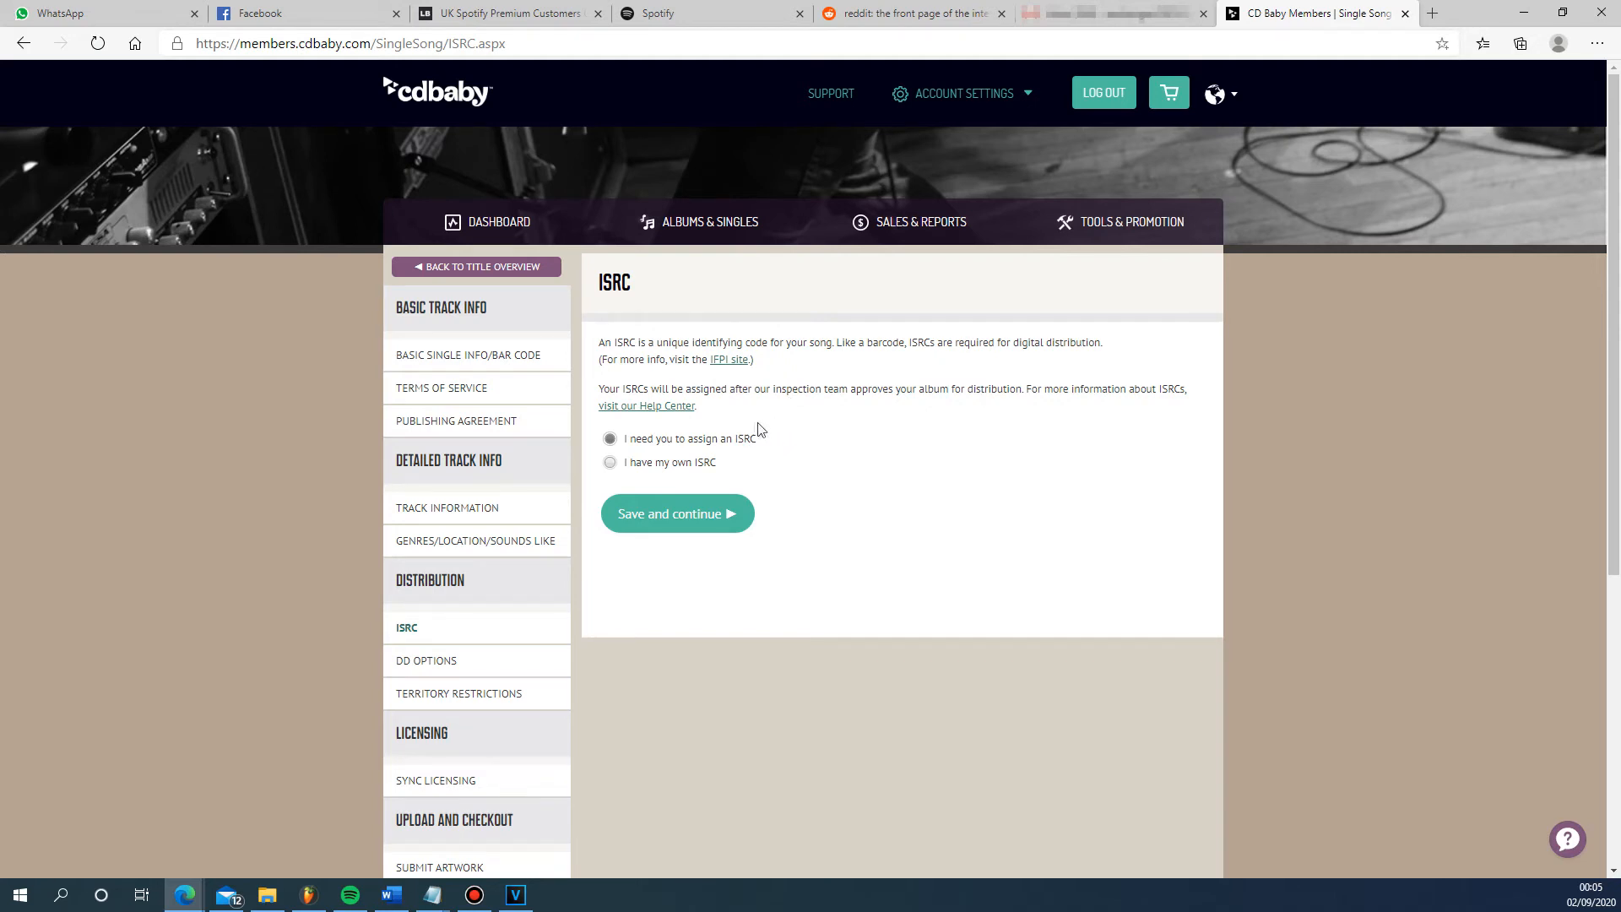
scroll(646, 456, "down", 2)
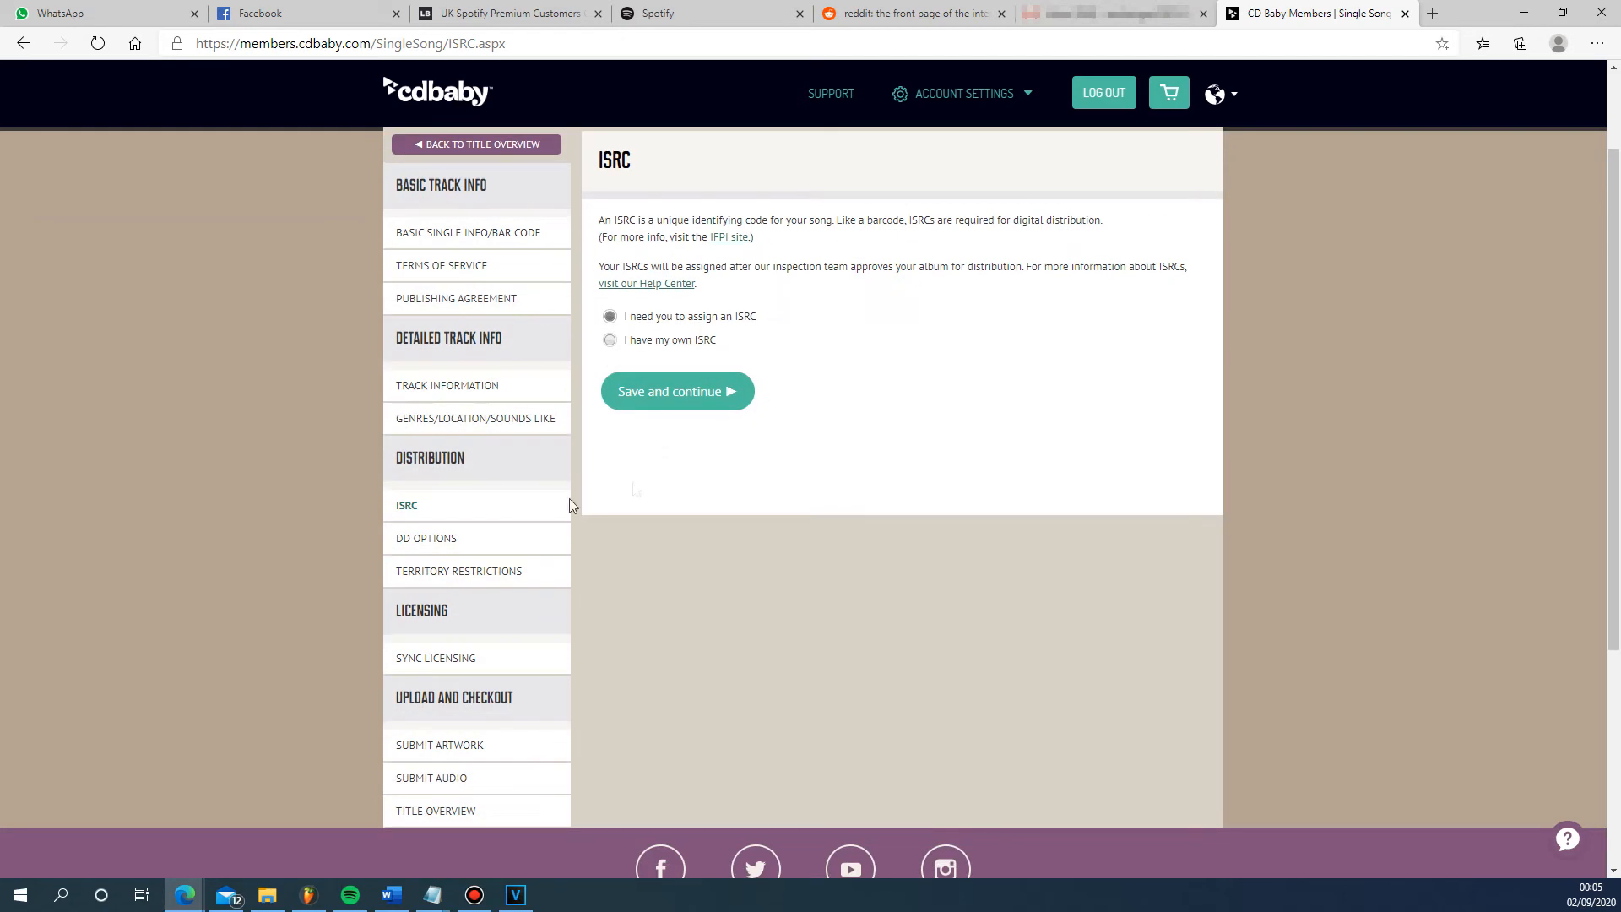
left_click(440, 538)
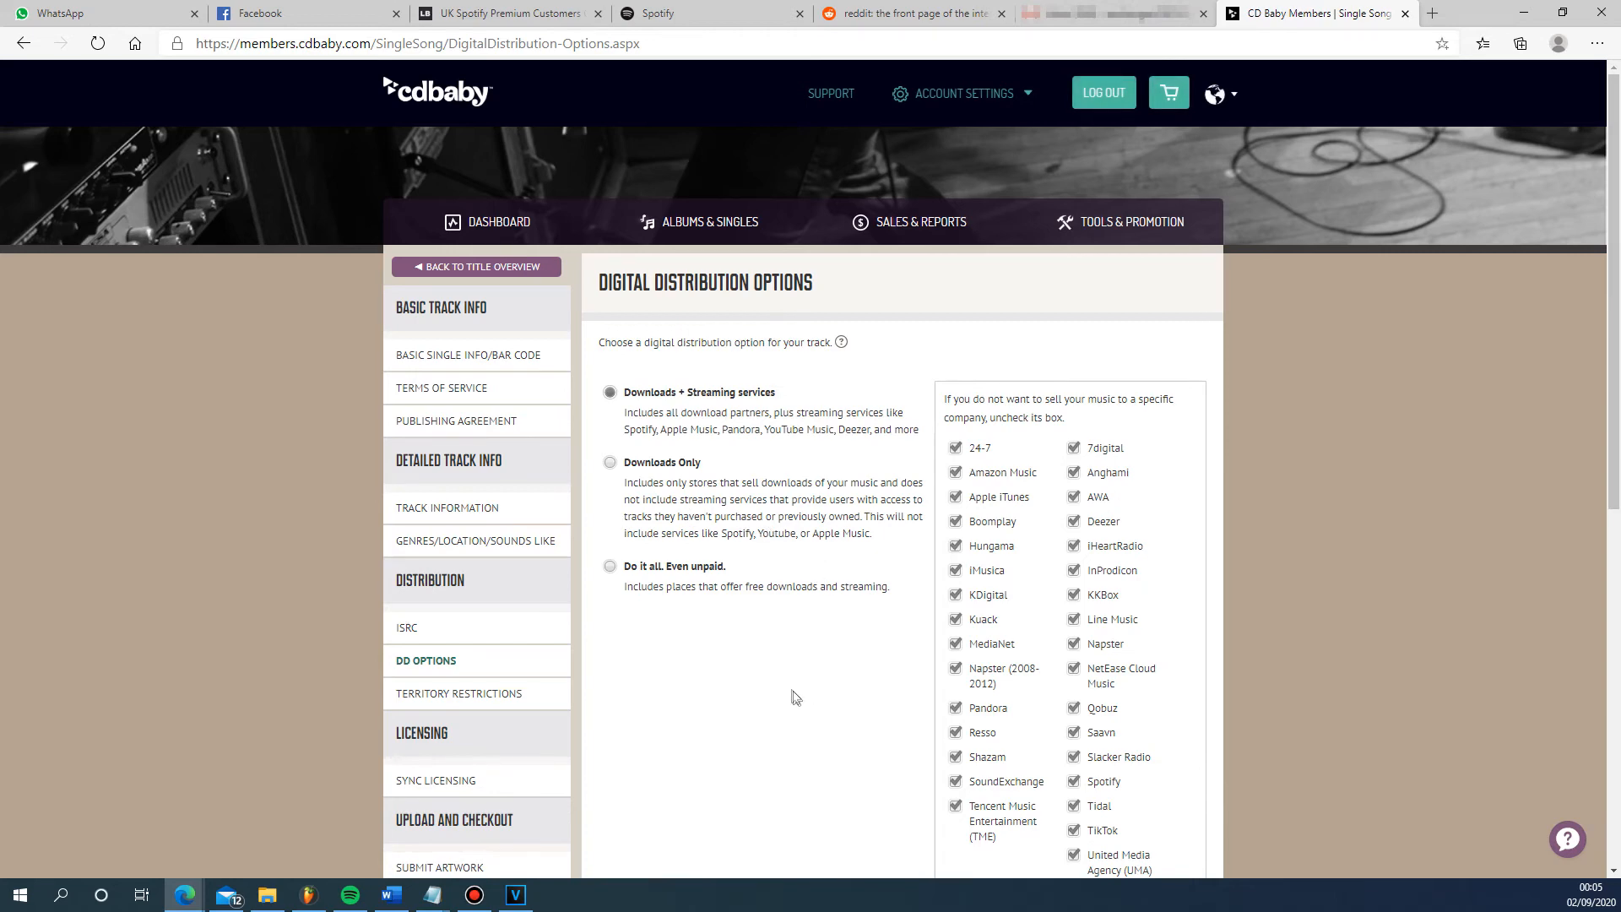
- Review the digital distribution partners and save the territory restrictions with all territories/countries selected
scroll(801, 696, "down", 1)
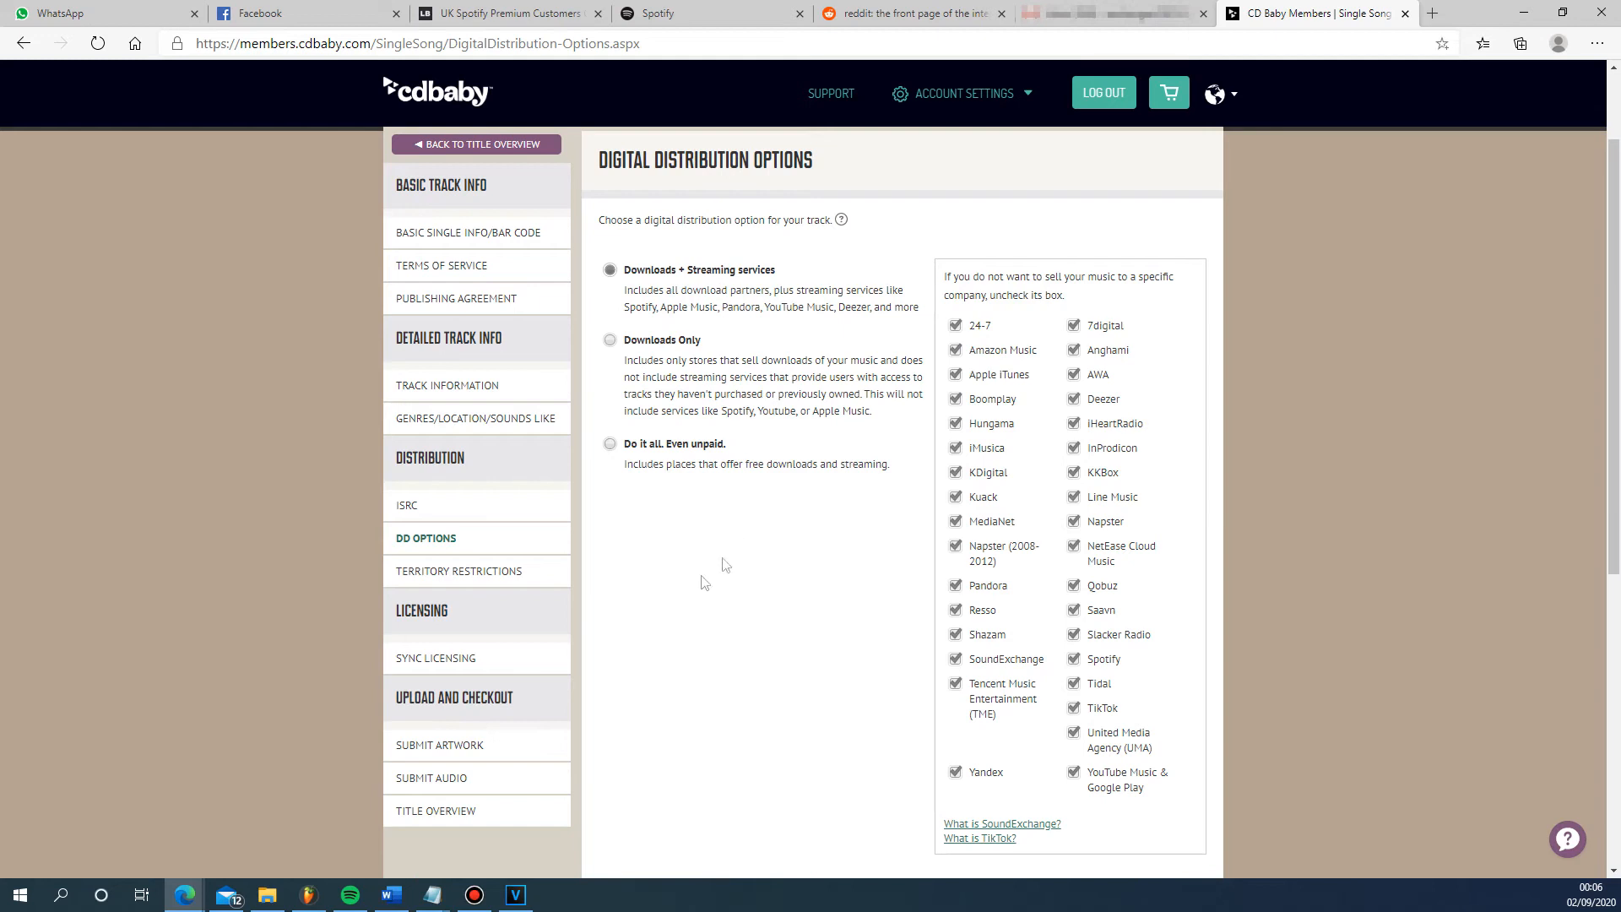
left_click(522, 573)
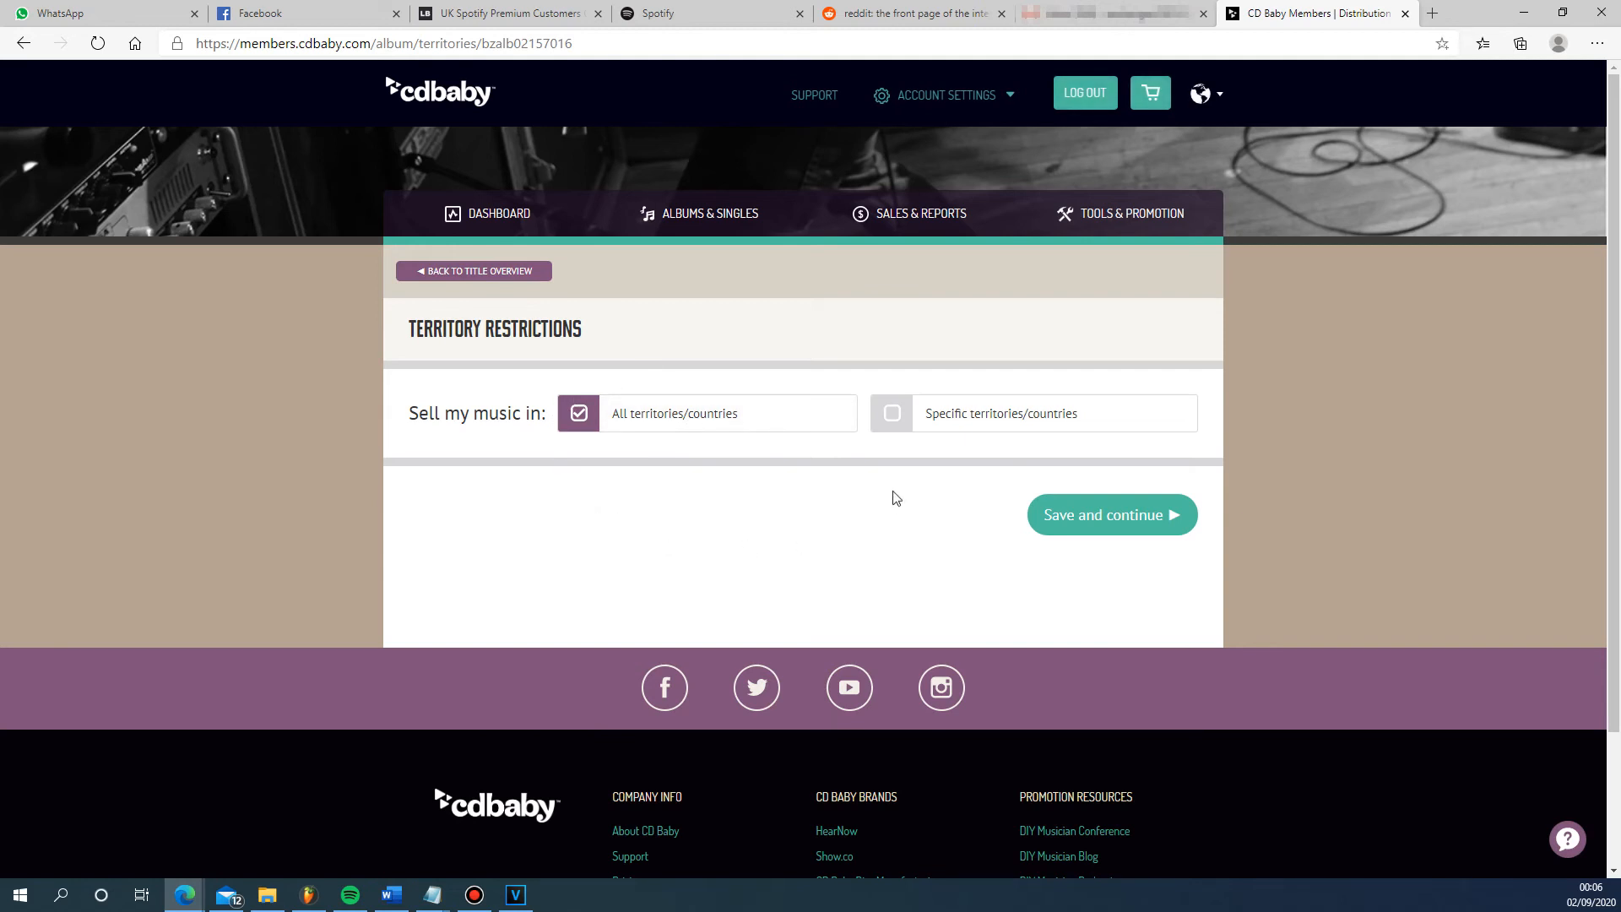
left_click(1104, 516)
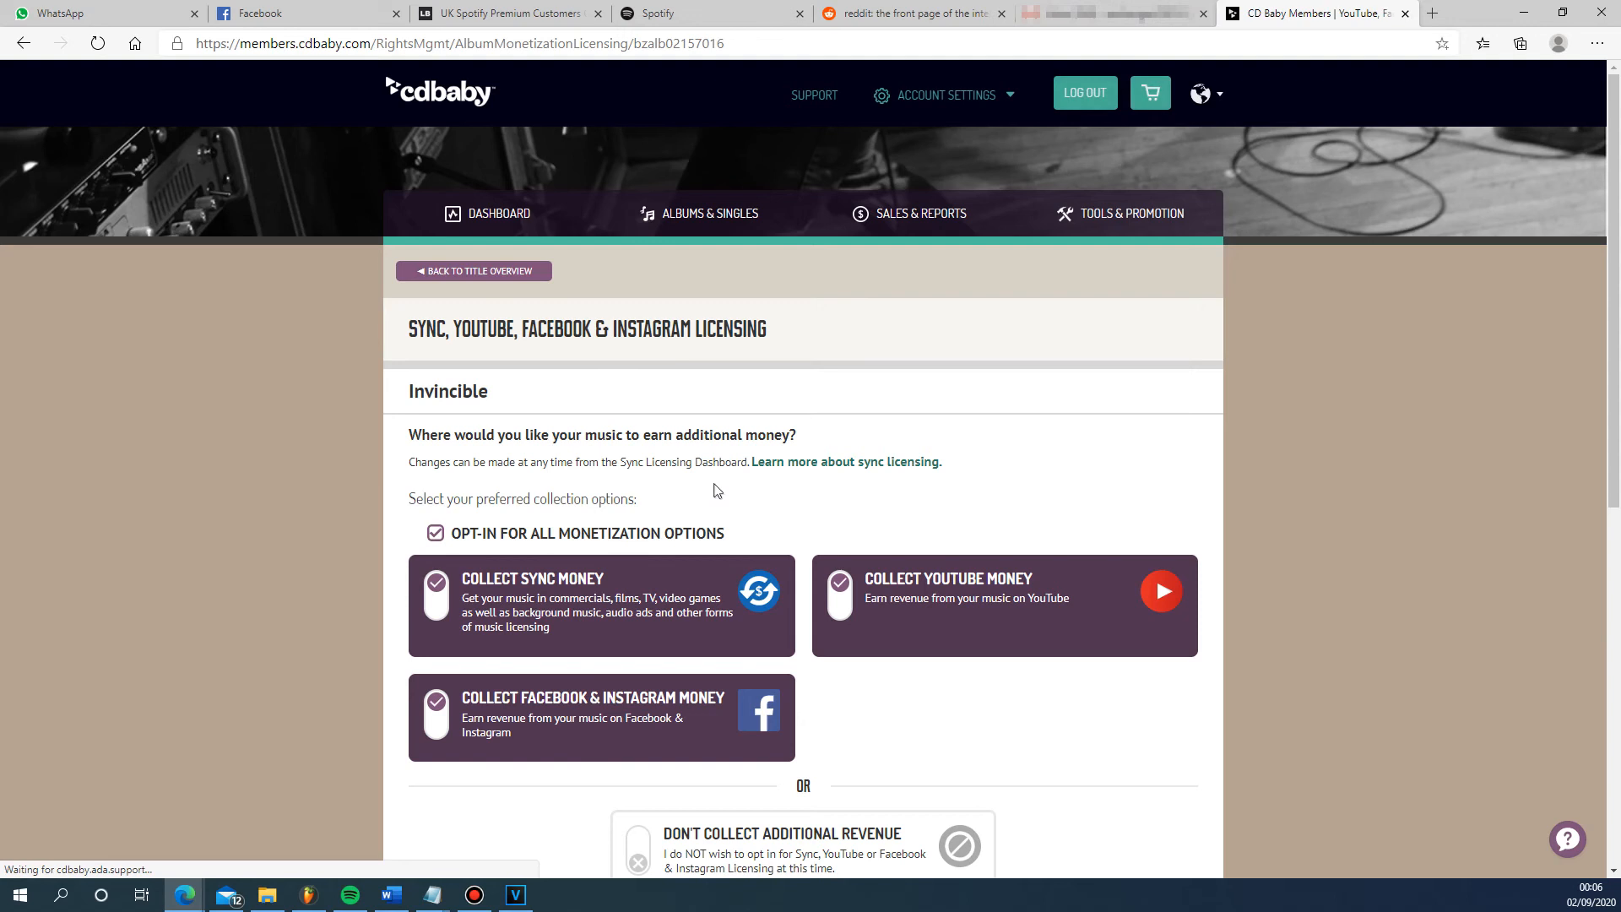
- Review the single's sync, YouTube, Facebook and Instagram monetization options, plus the cover artwork requirements and uploaded image
scroll(727, 485, "down", 2)
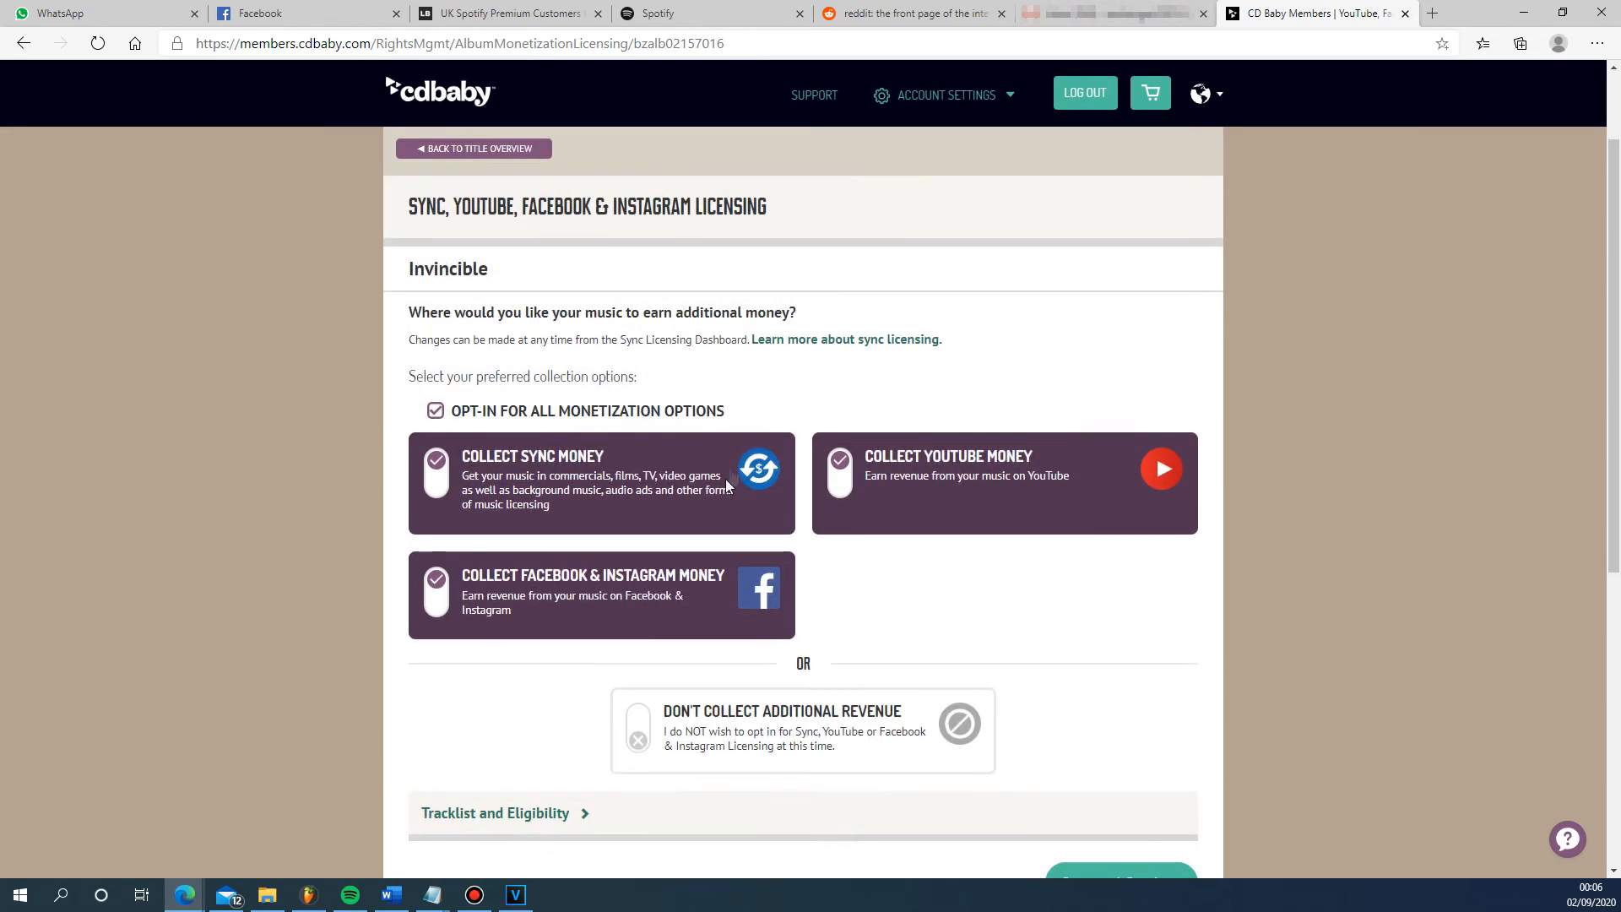
scroll(717, 314, "down", 1)
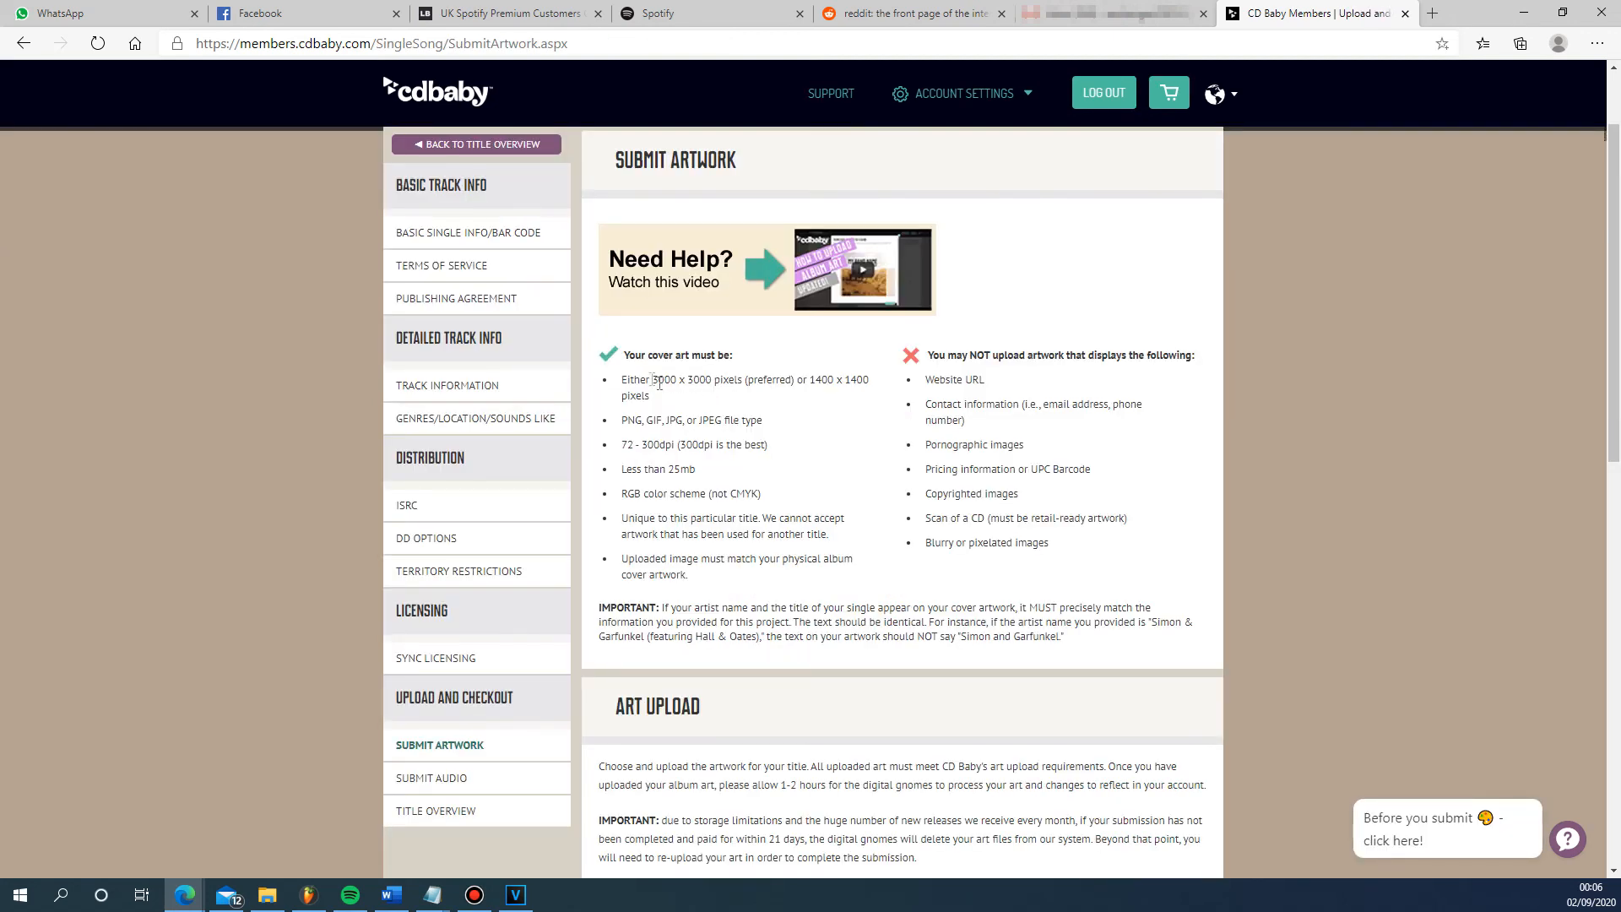
scroll(721, 391, "down", 6)
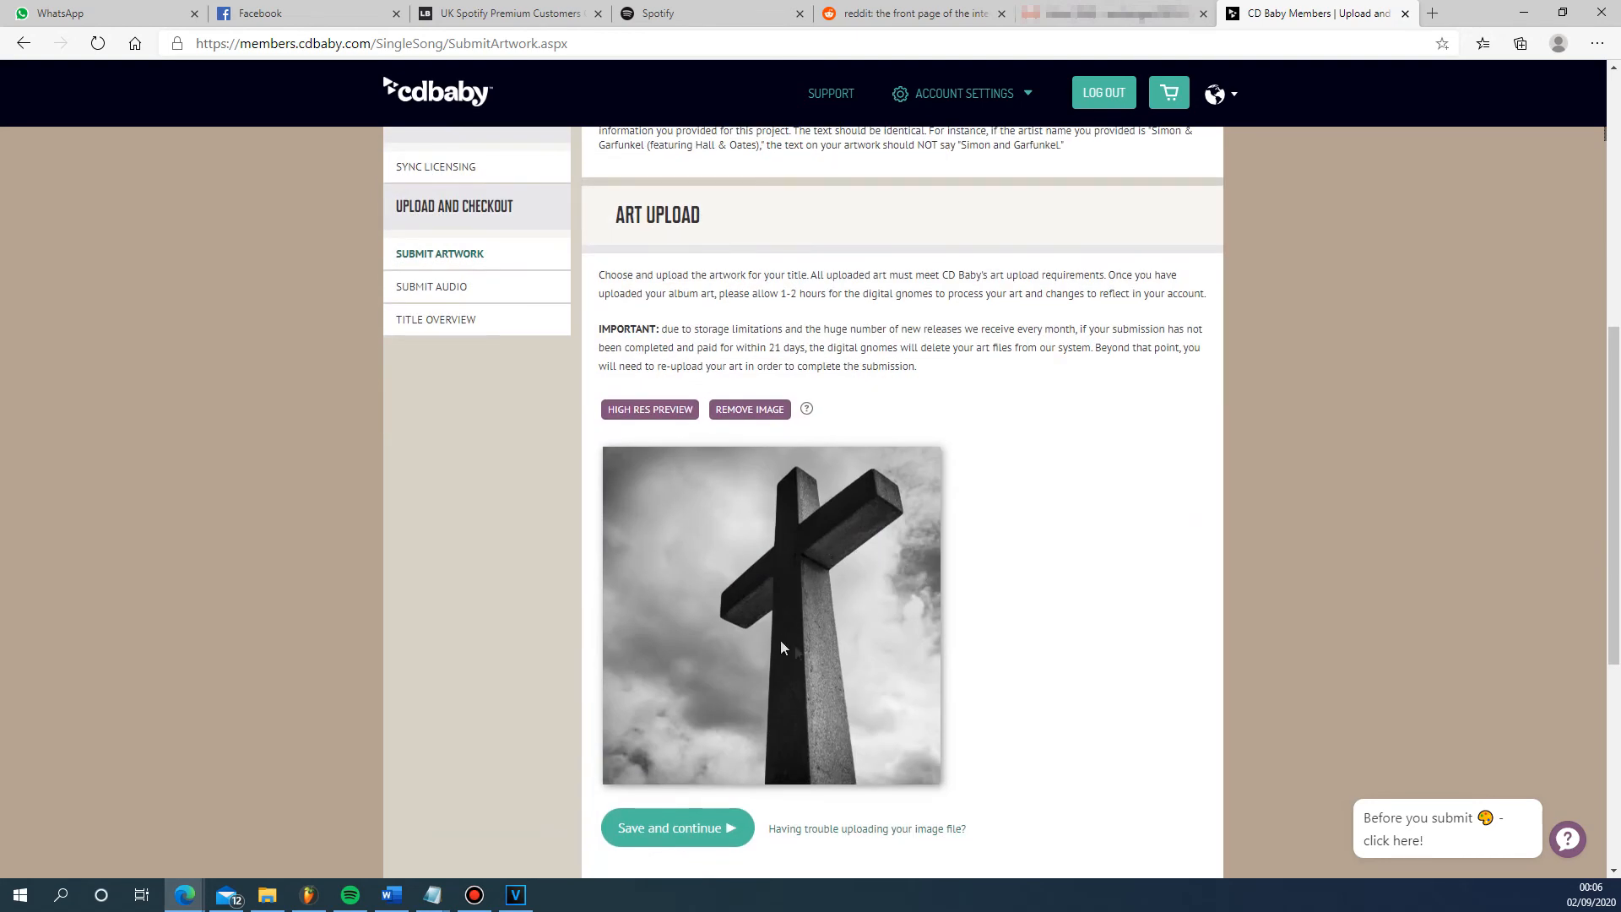
scroll(780, 647, "up", 5)
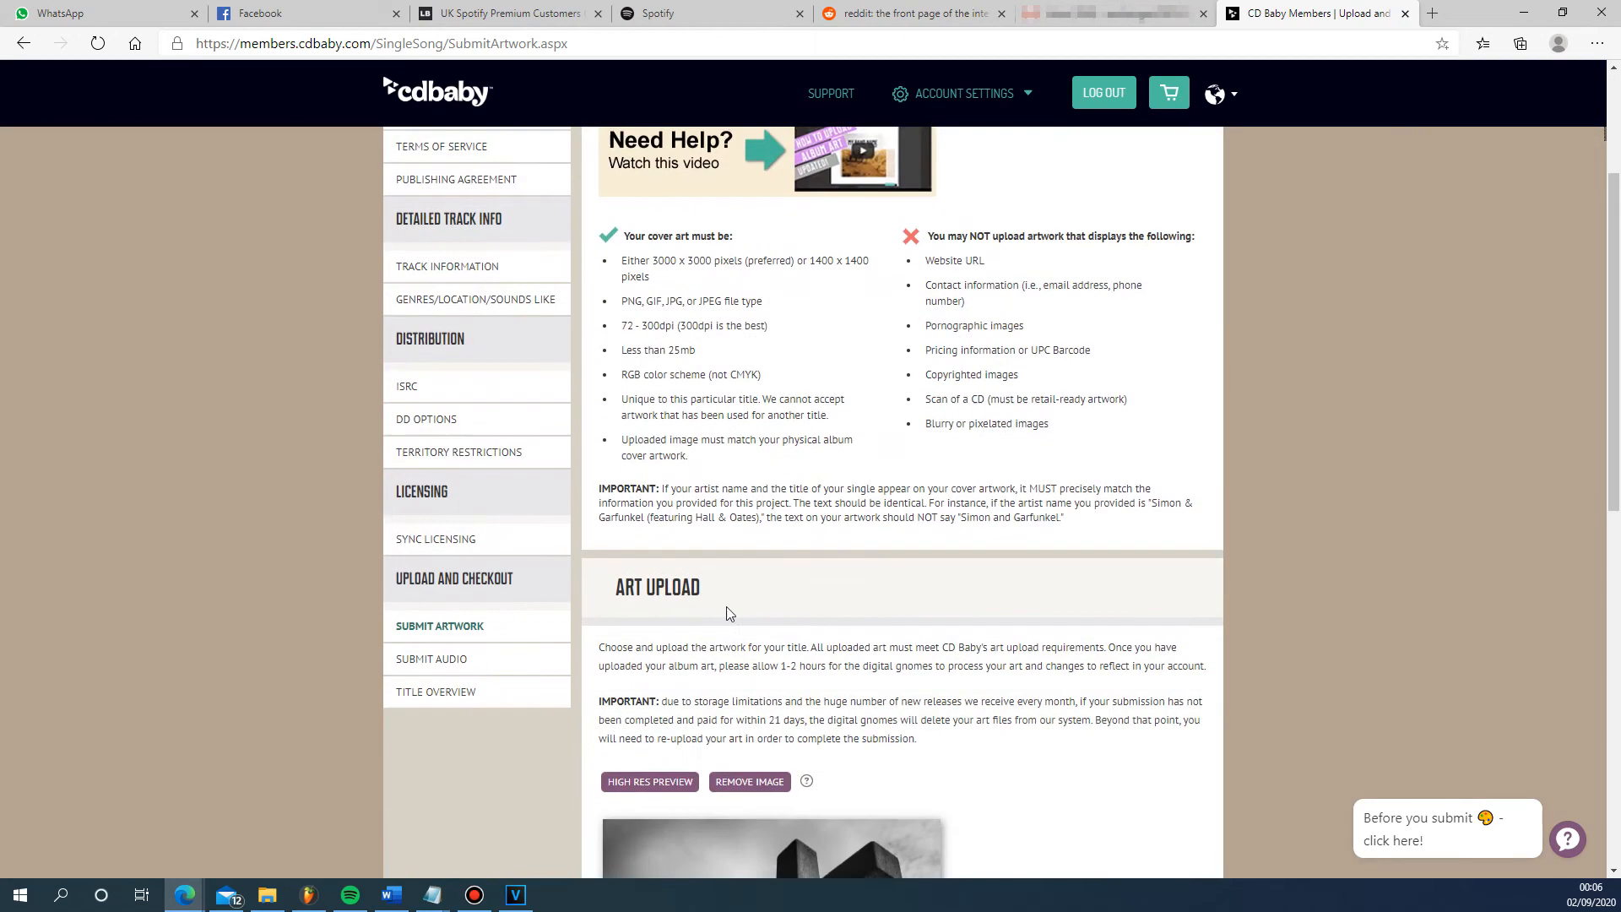
- Open the single's audio submission page and examine the file format, sample rate and bit depth requirements
left_click(431, 657)
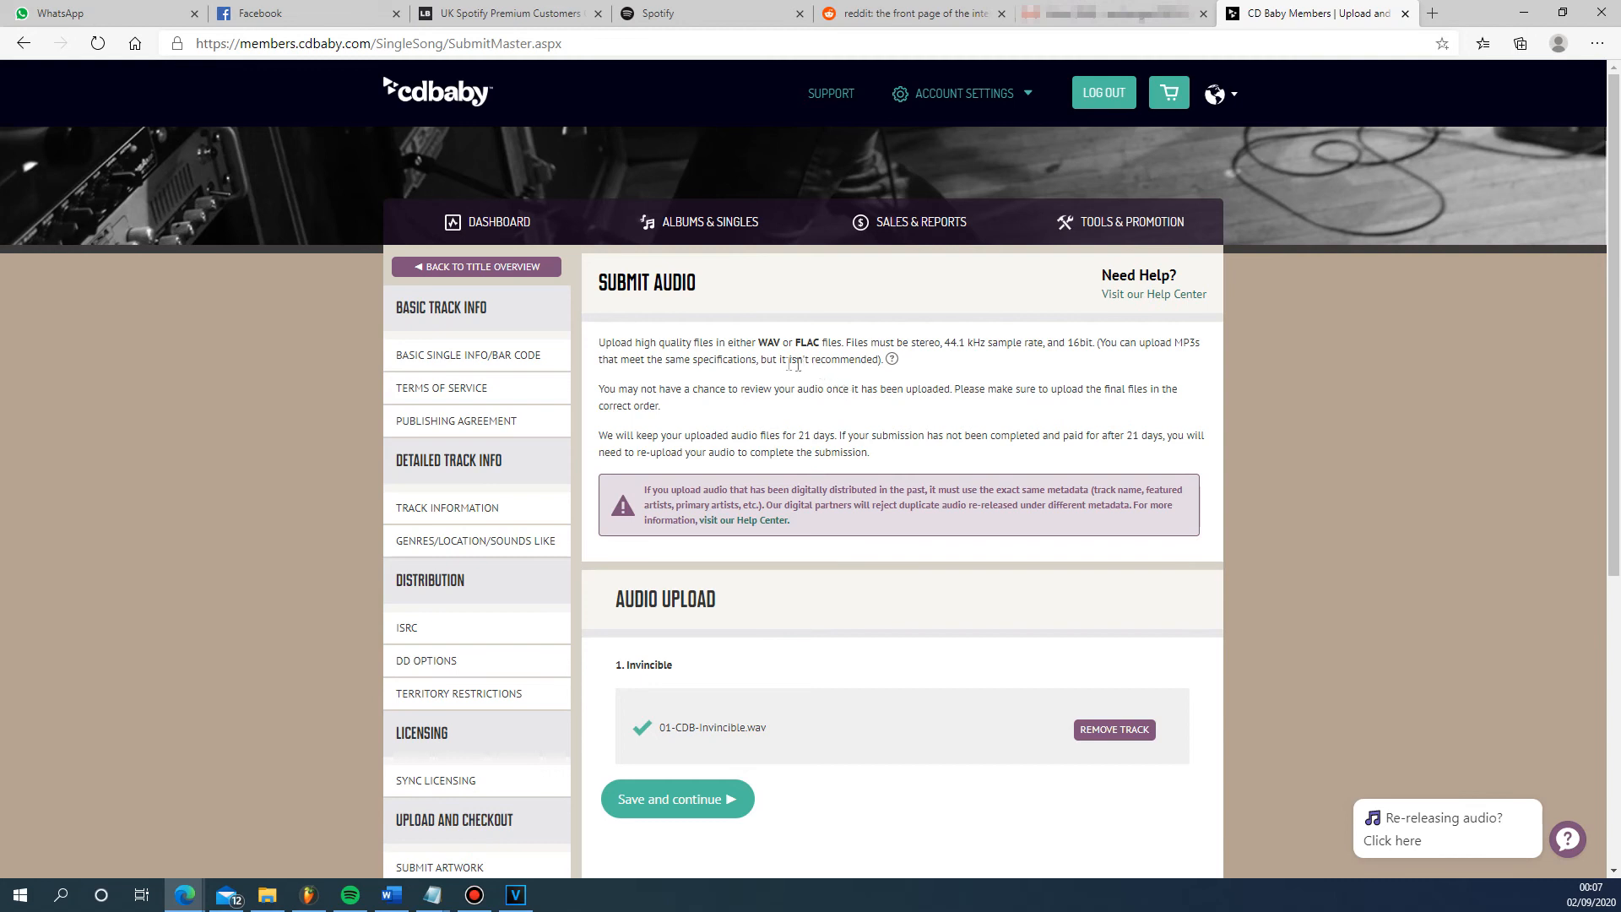
left_click_drag(759, 338, 778, 339)
left_click(981, 346)
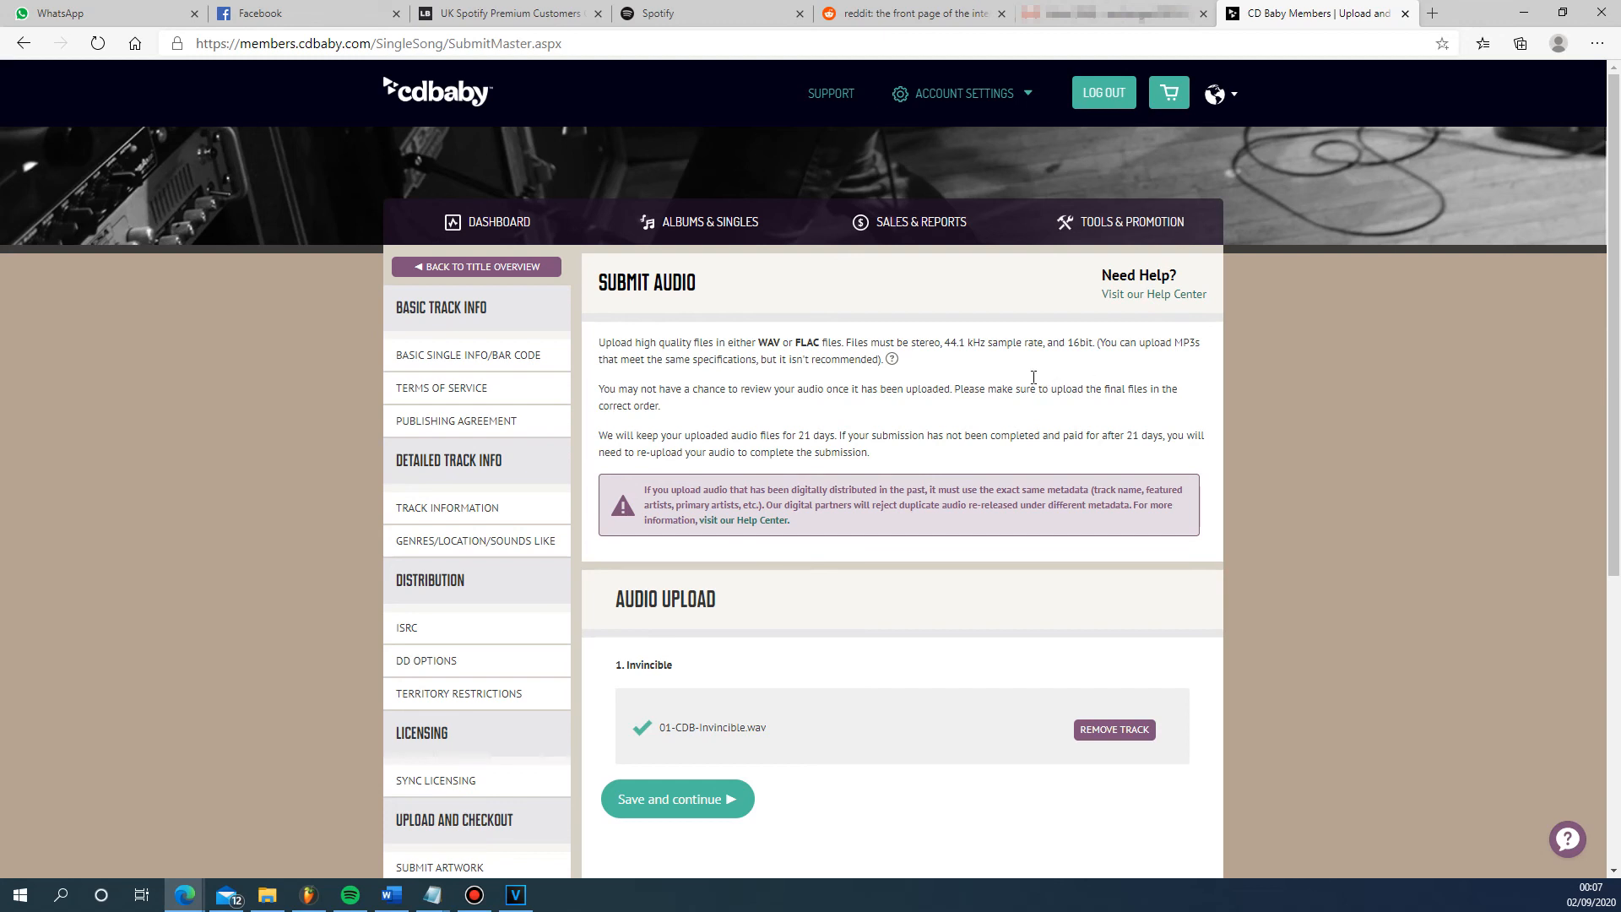
- Open the single's title overview and review its release details and inspection status
scroll(803, 459, "down", 4)
scroll(798, 454, "up", 4)
scroll(1045, 515, "down", 3)
left_click(457, 687)
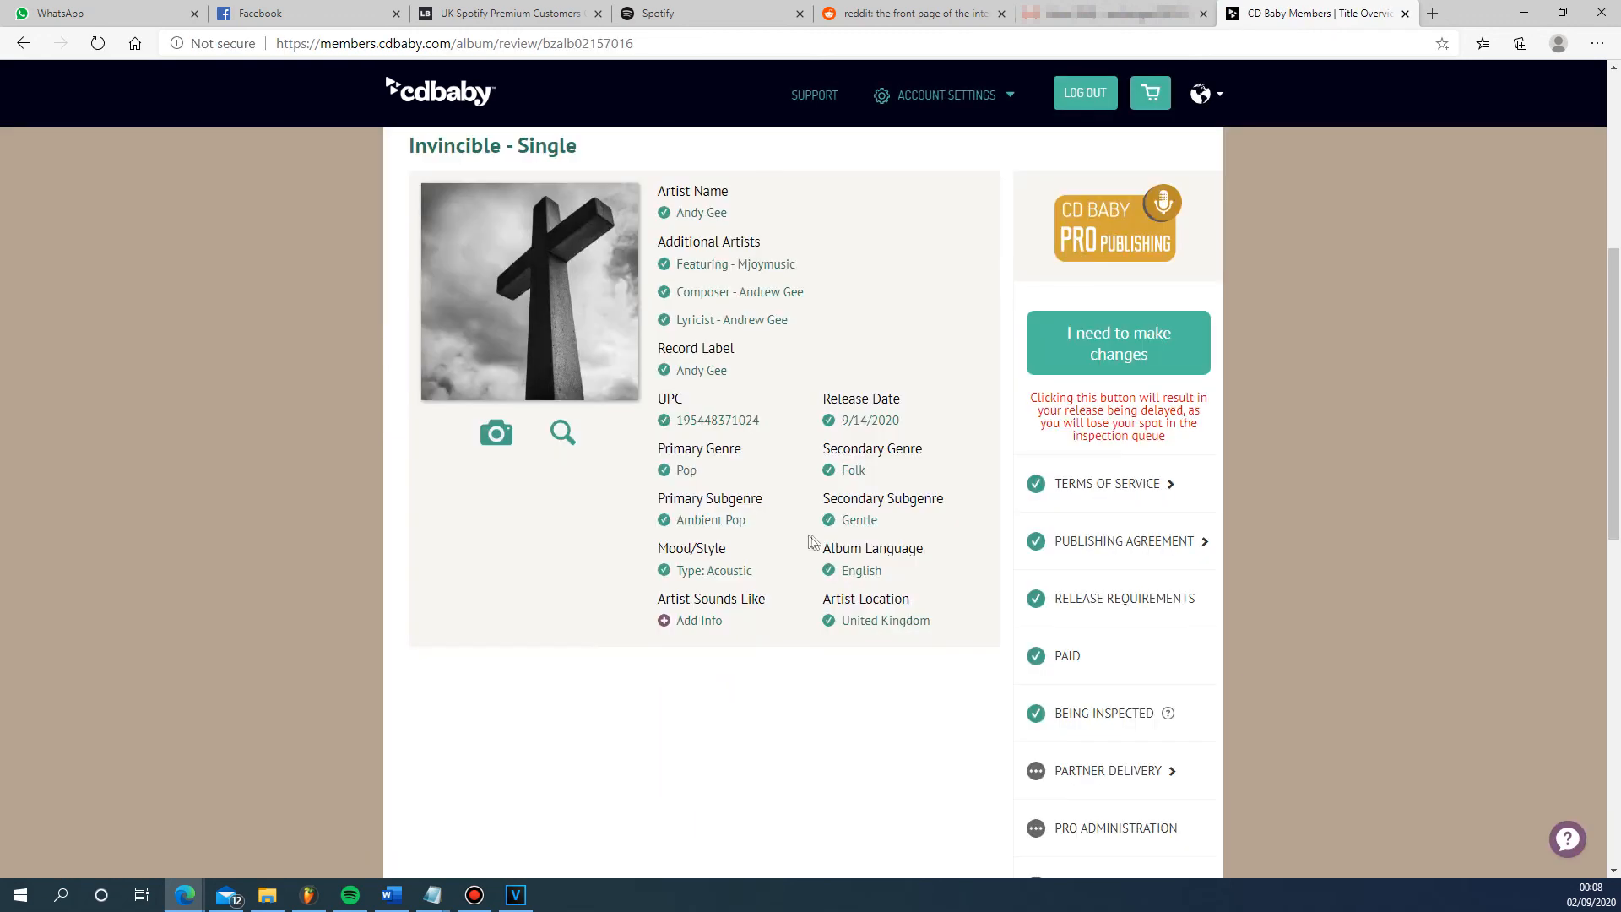
scroll(788, 544, "up", 6)
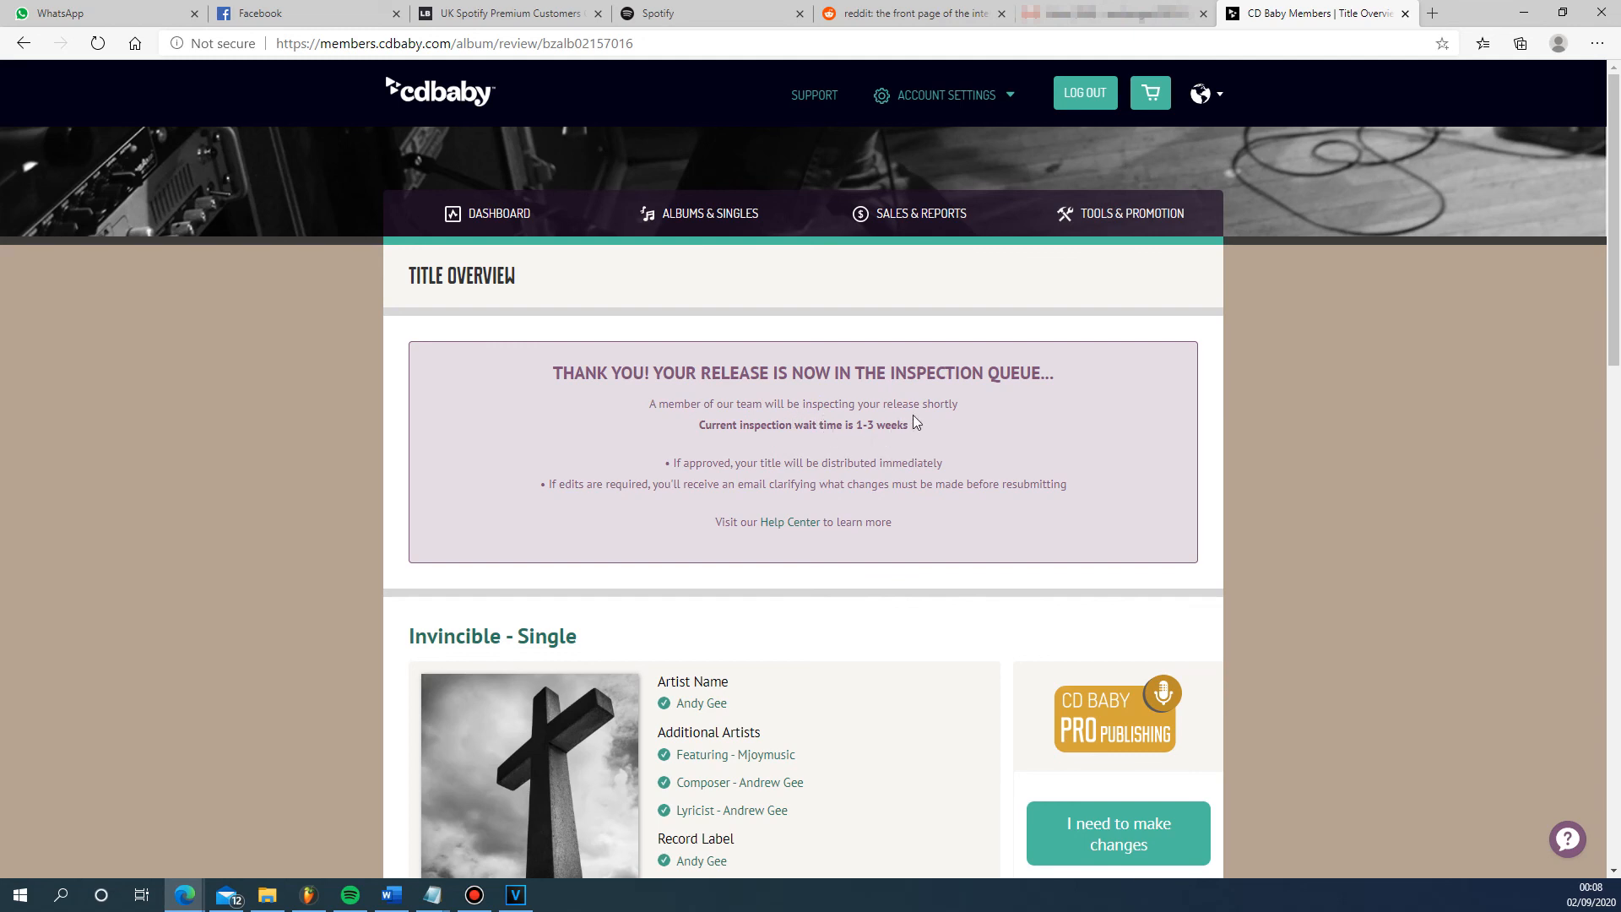
- Open the sales and accounting report and review the account balance, distribution sales, licensing royalties and recent transactions
left_click(887, 222)
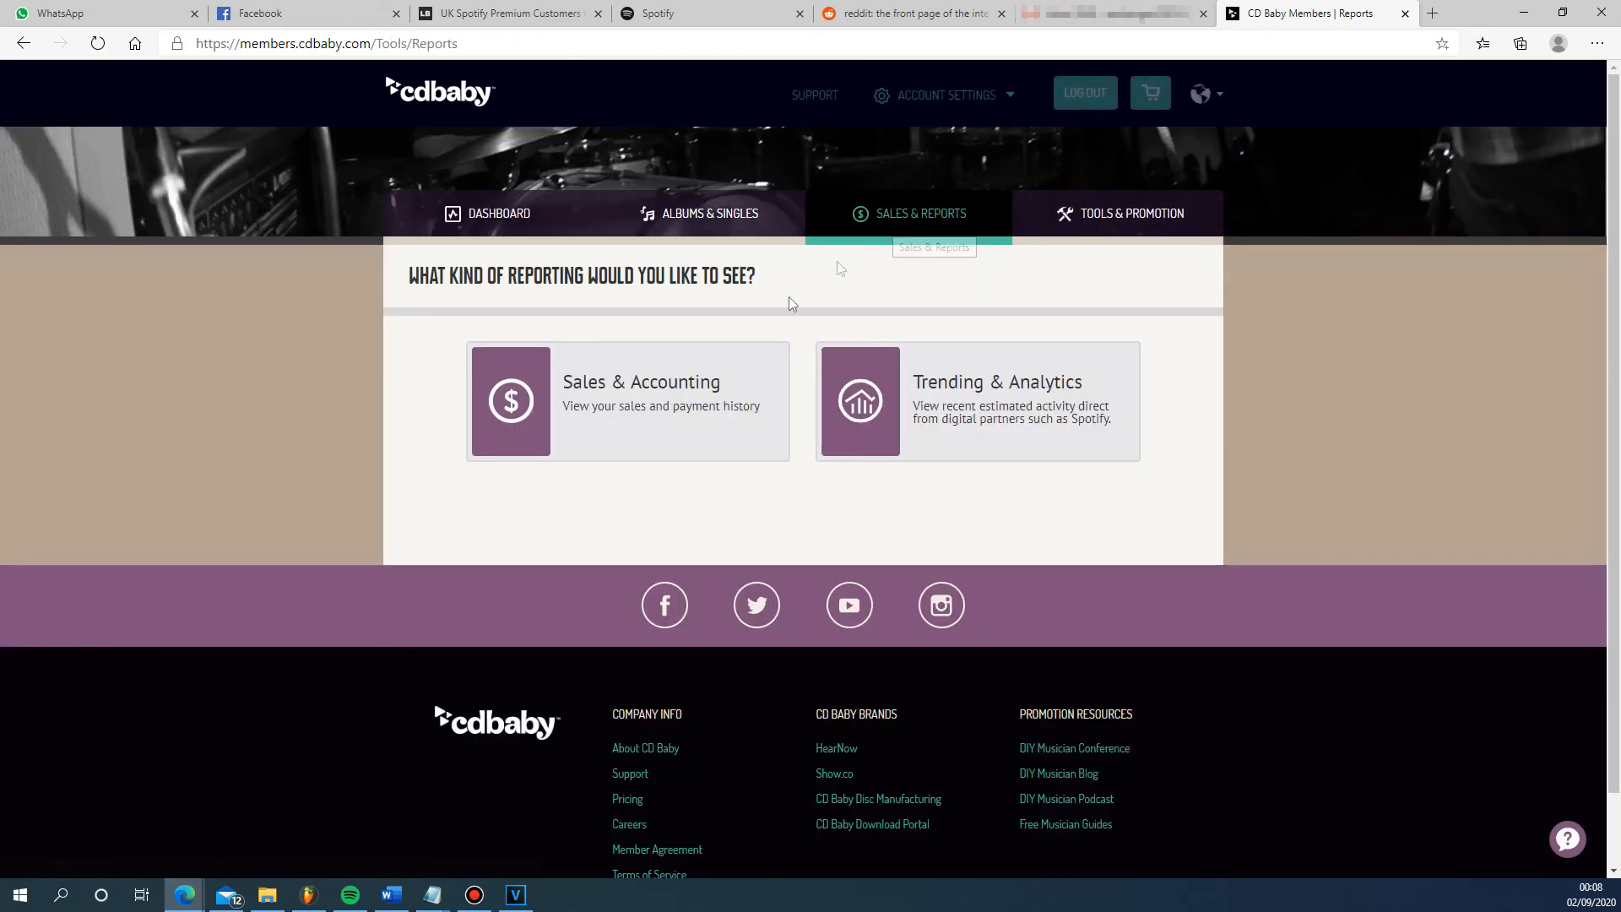
left_click(676, 375)
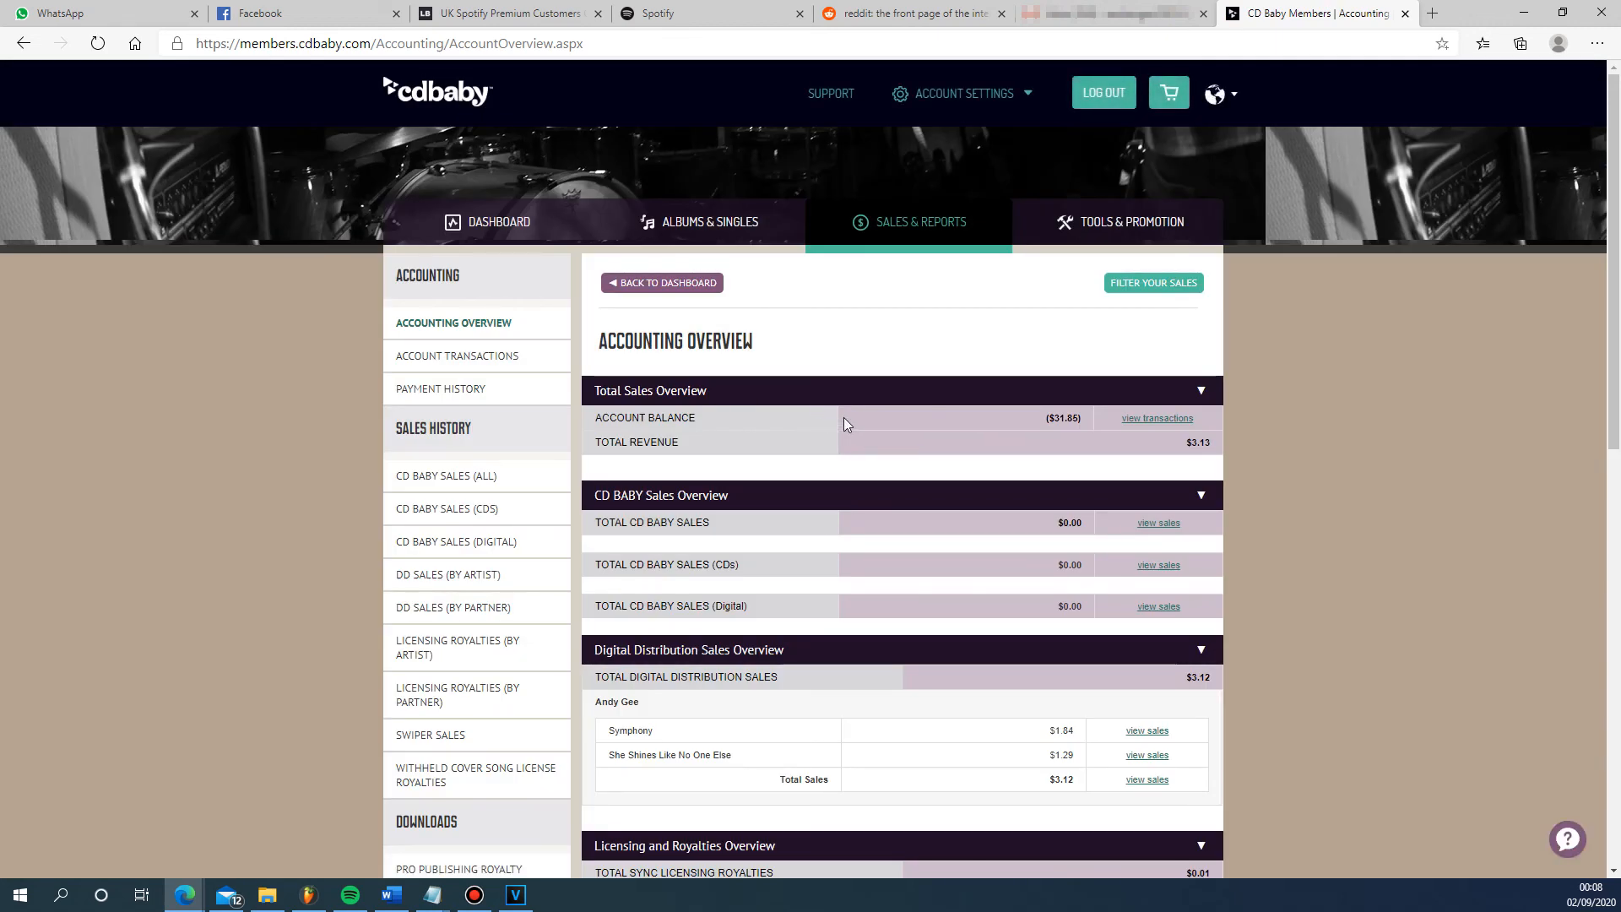
scroll(843, 417, "down", 4)
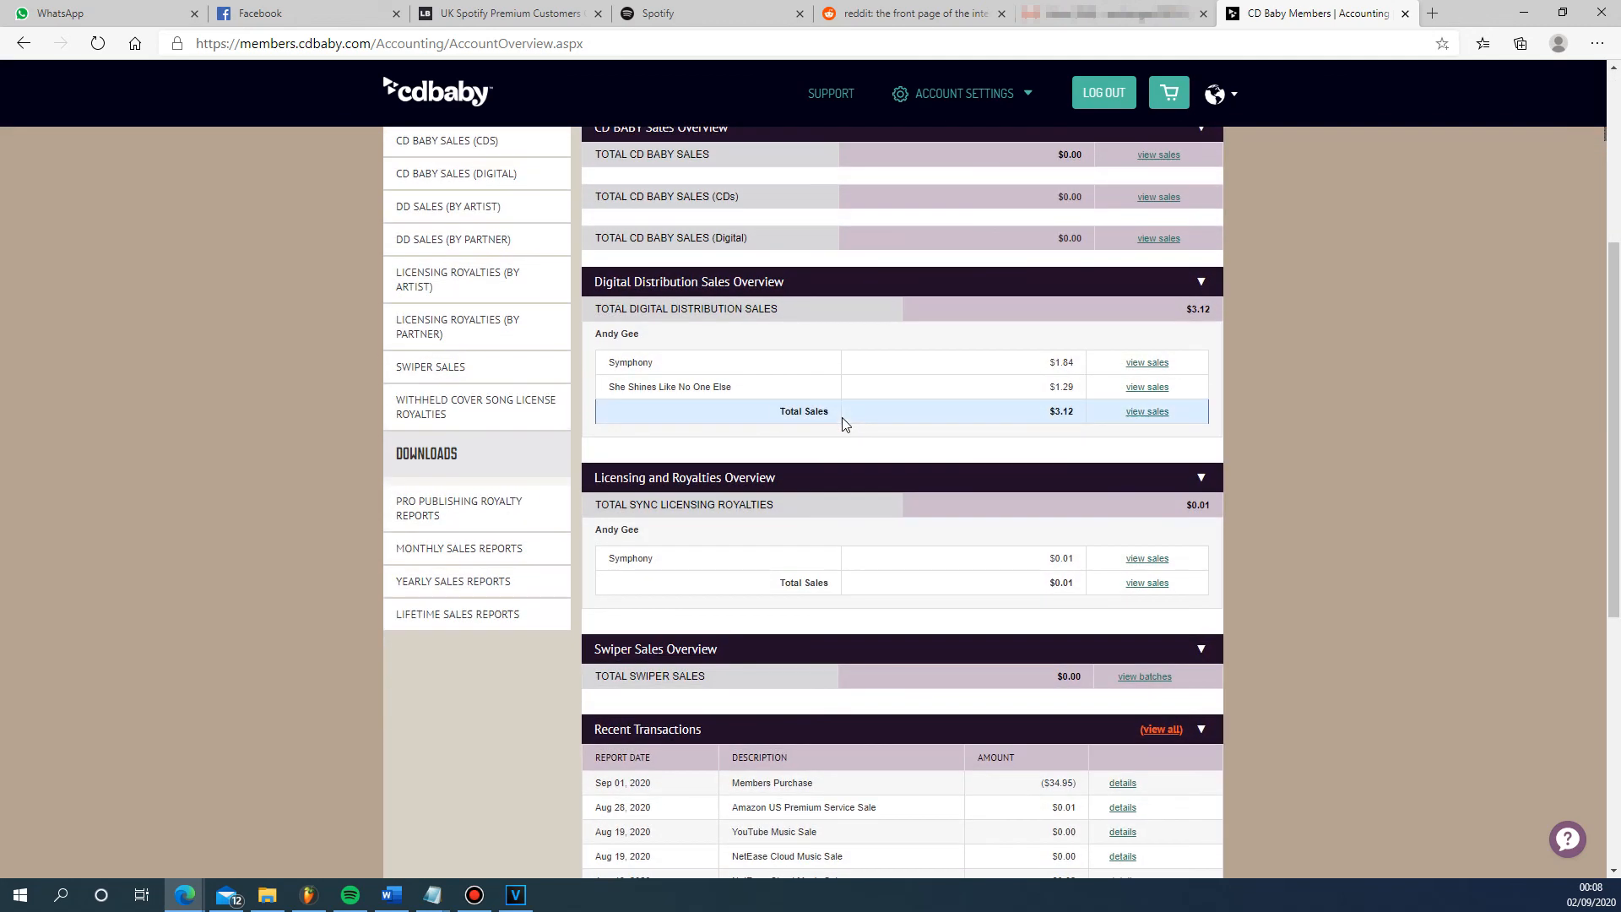
scroll(846, 417, "up", 4)
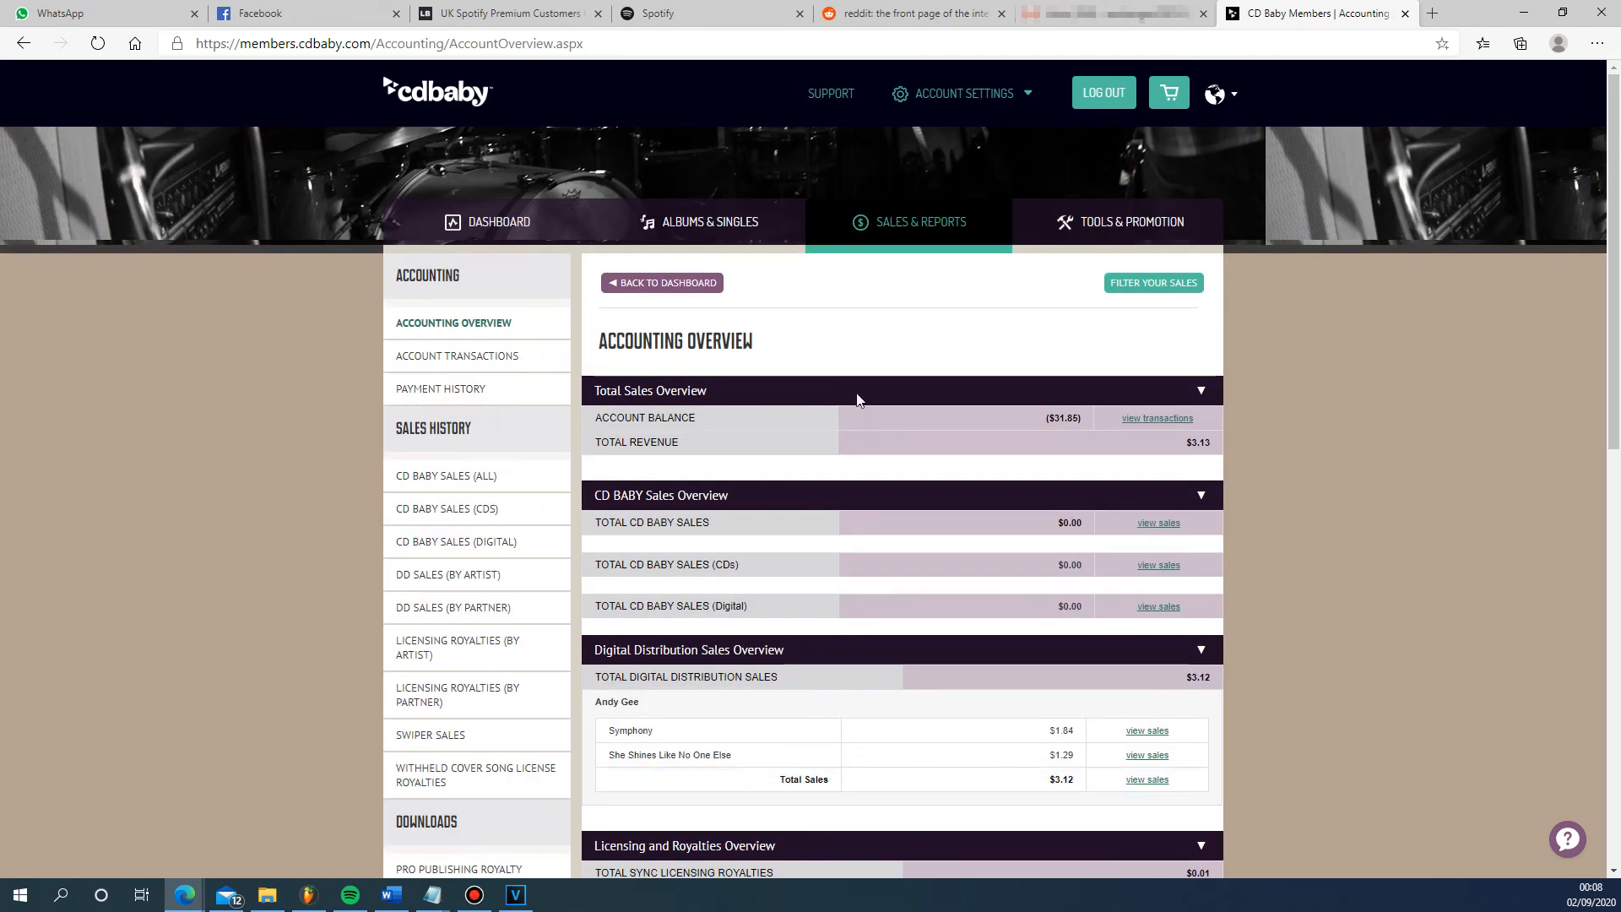